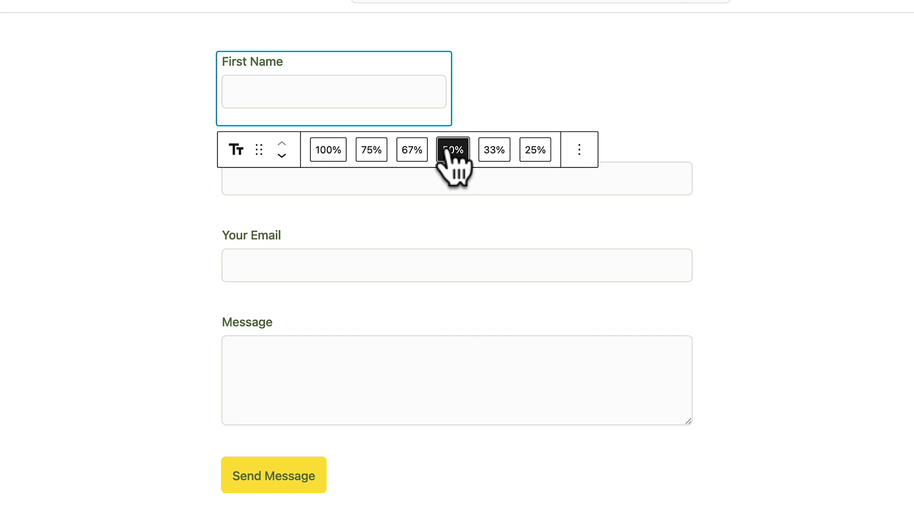
# - Switch First Name, then Last Name, to 50% width in the block toolbar
pyautogui.click(370, 179)
pyautogui.click(396, 102)
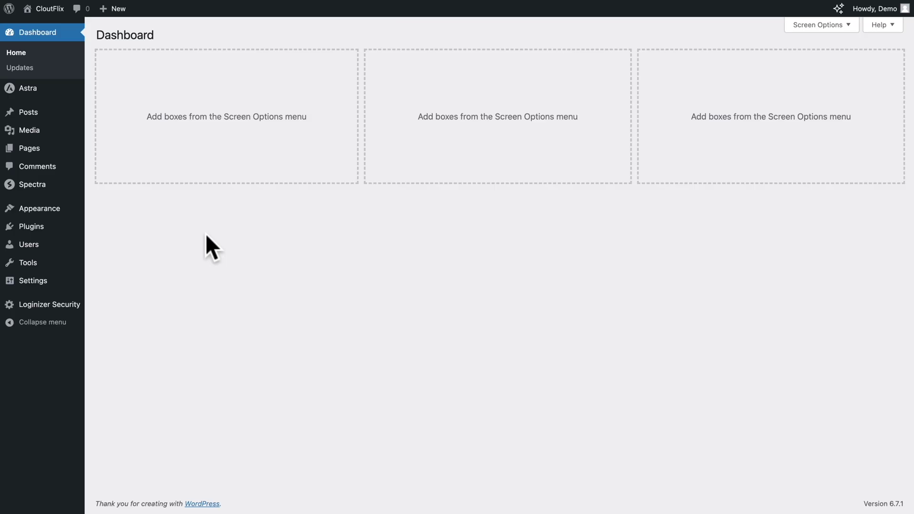
# - Search the plugin directory for 'SureForms' and install it from its card
pyautogui.moveTo(48, 226)
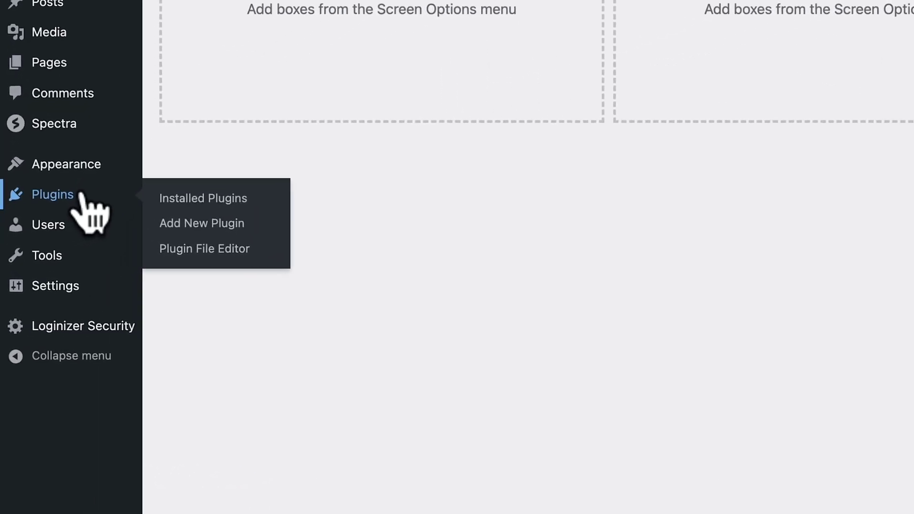
pyautogui.click(198, 225)
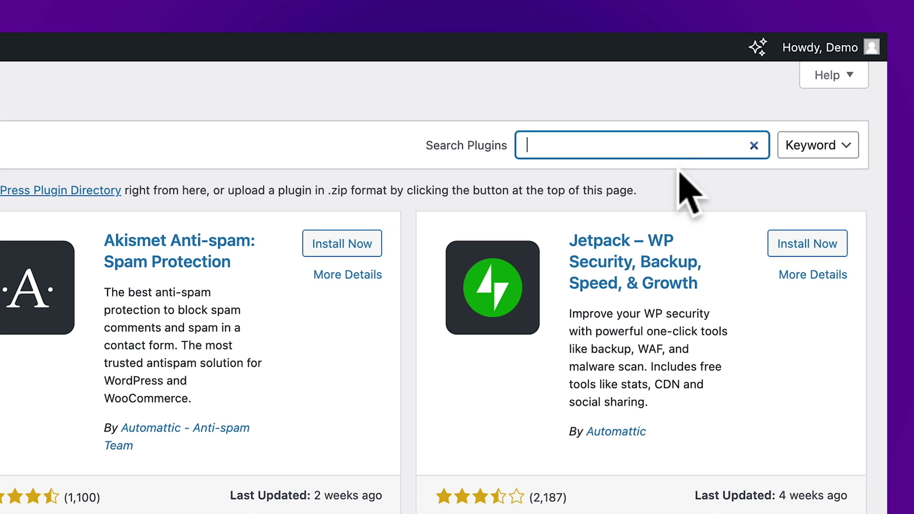
pyautogui.write('SureForms')
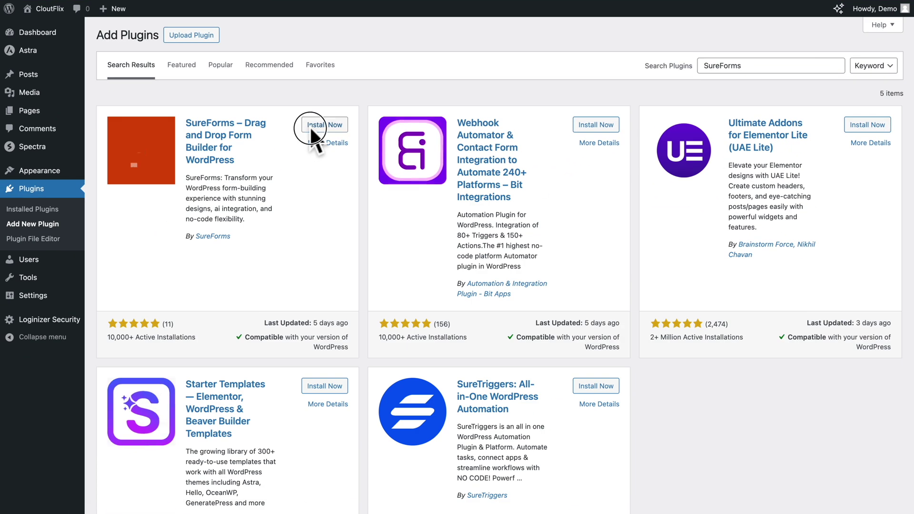
pyautogui.click(314, 125)
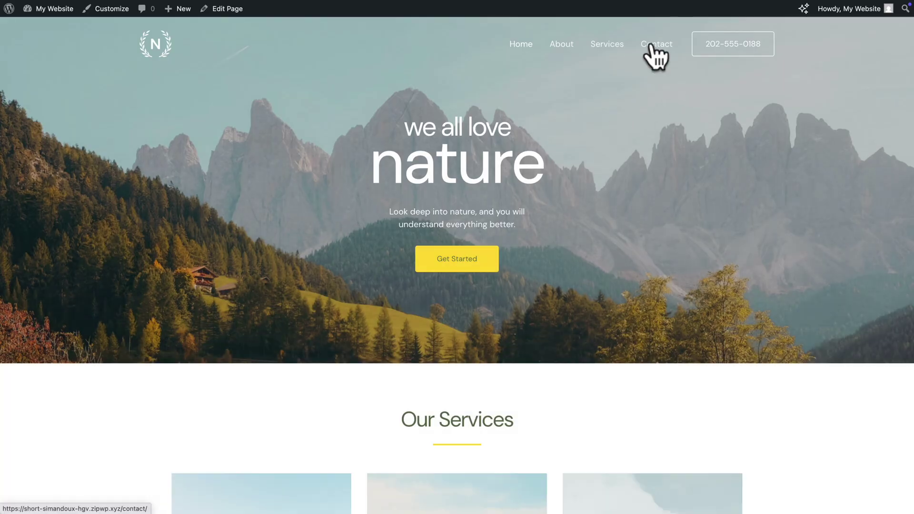
# - View the site's contact page, then return to the admin dashboard
pyautogui.click(656, 50)
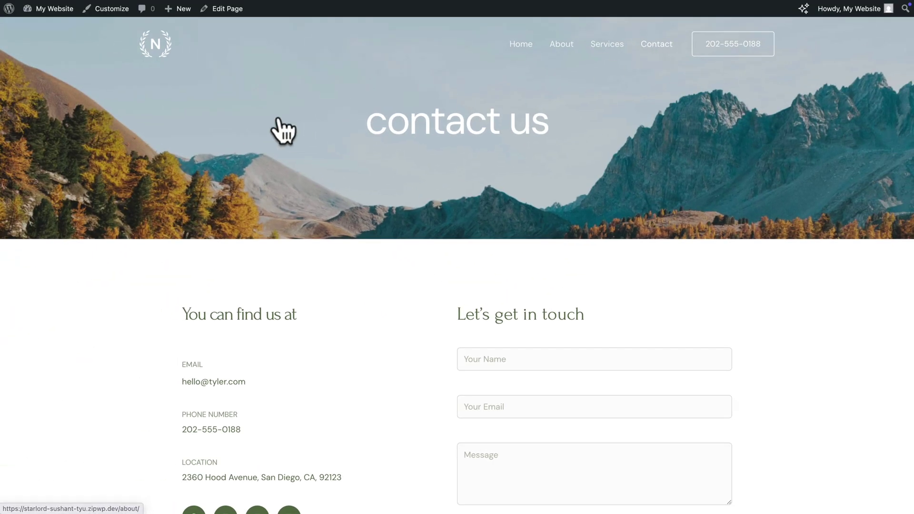
pyautogui.moveTo(59, 15)
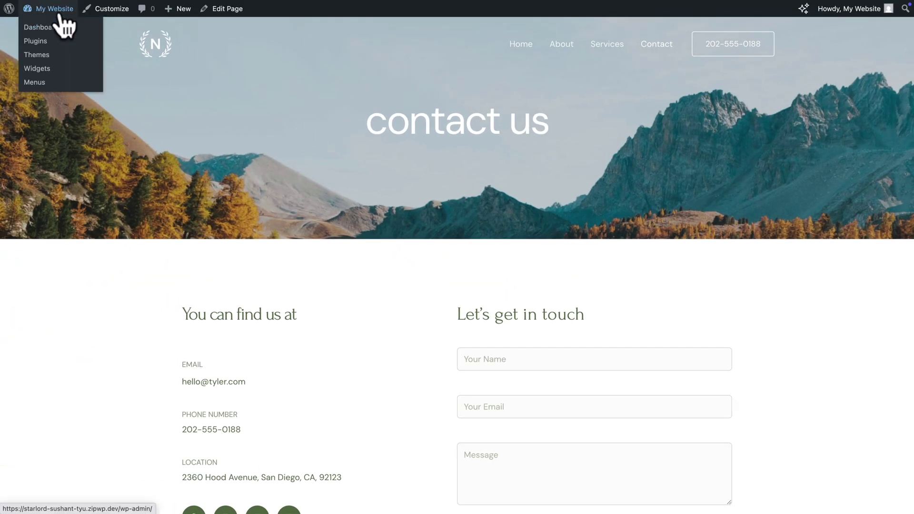
pyautogui.click(36, 27)
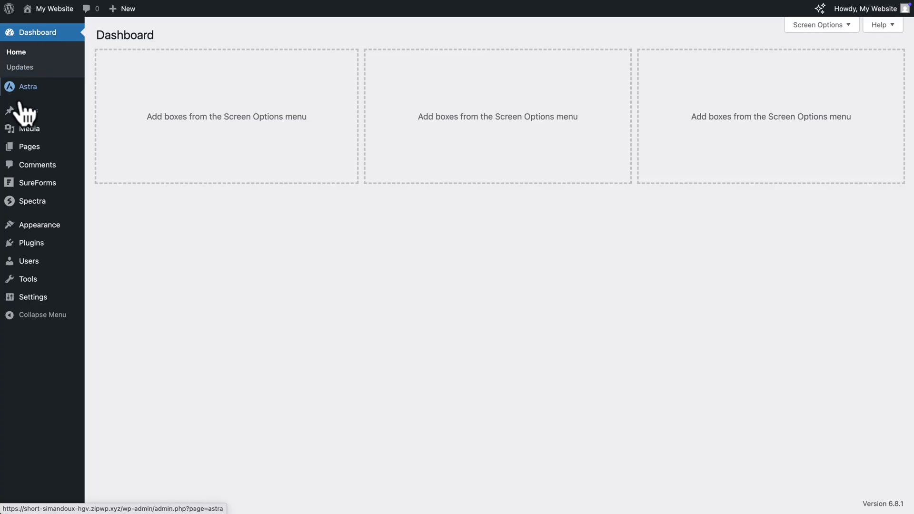
# - Open Simple Contact Form for editing from the SureForms forms list
pyautogui.moveTo(23, 186)
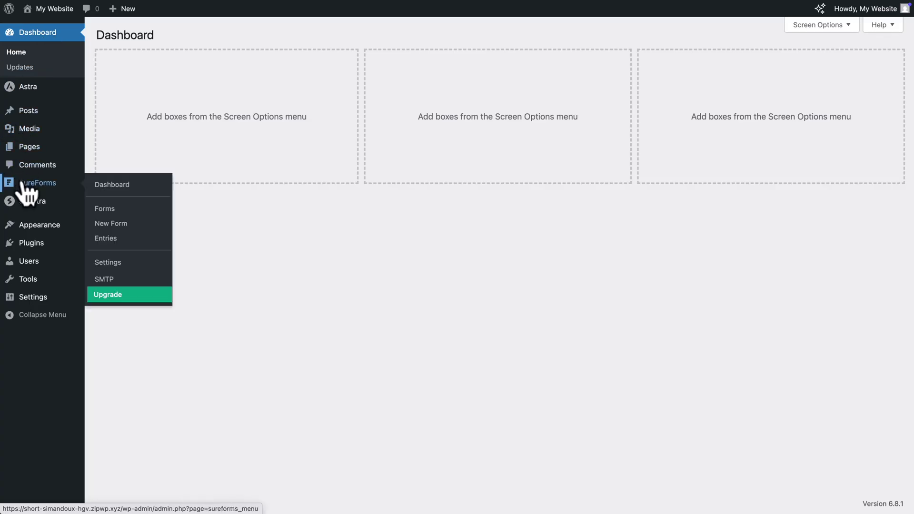
pyautogui.click(101, 208)
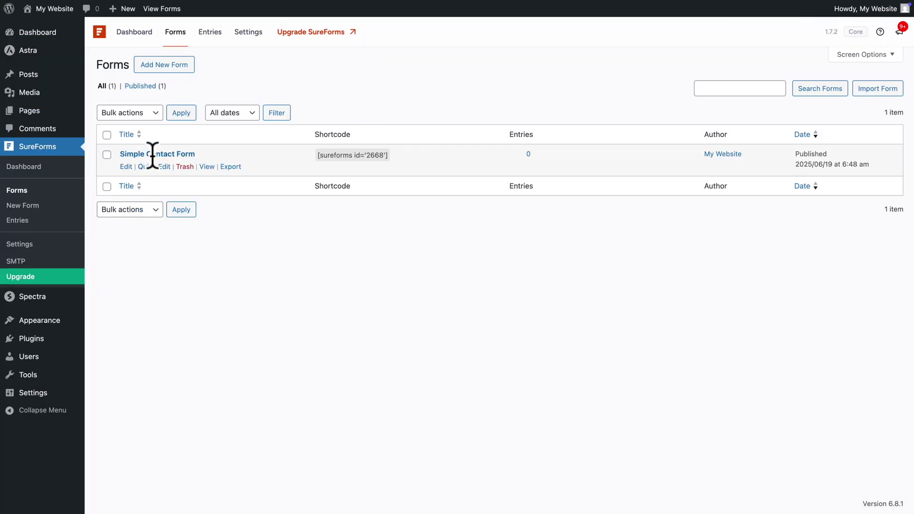
pyautogui.click(126, 167)
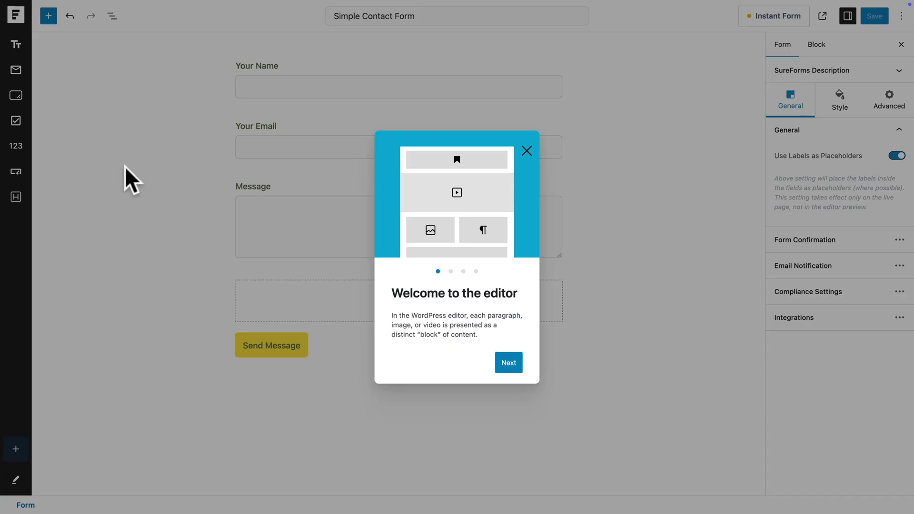
# - Dismiss the welcome guide and briefly open and close the field inserter
pyautogui.click(525, 148)
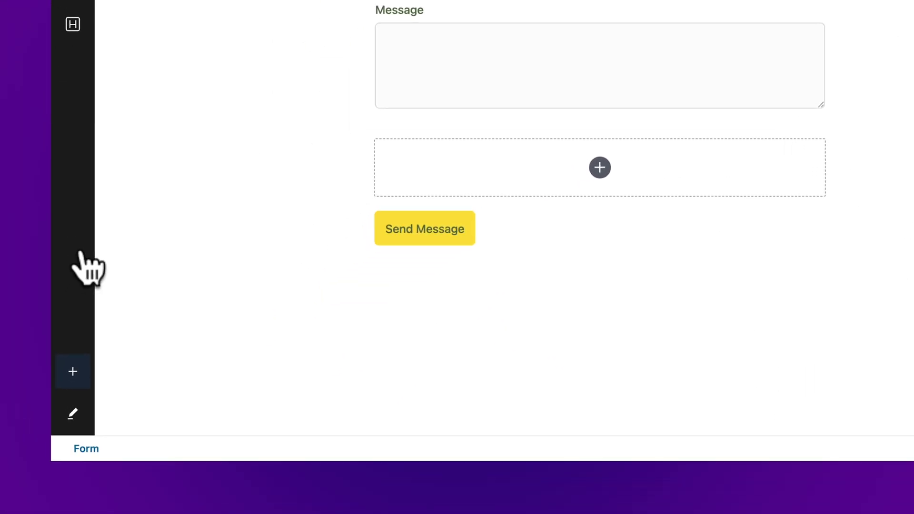
pyautogui.click(73, 370)
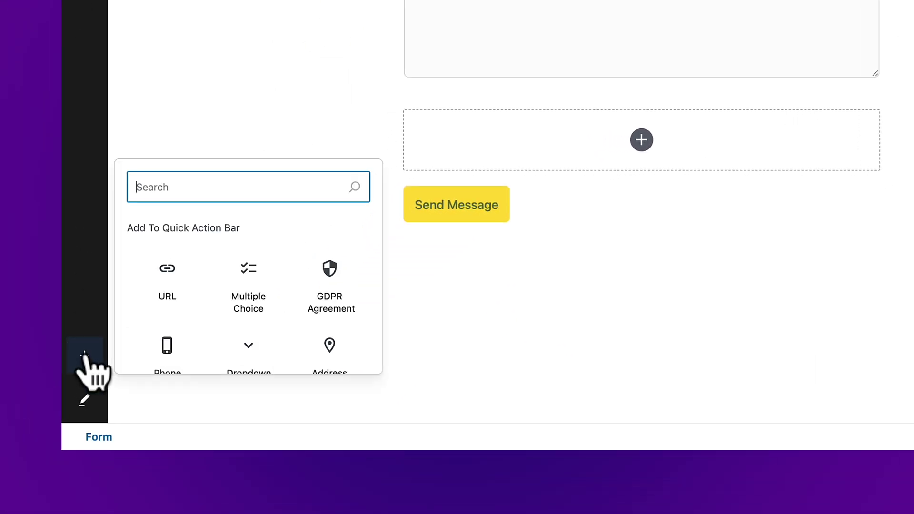
pyautogui.click(171, 29)
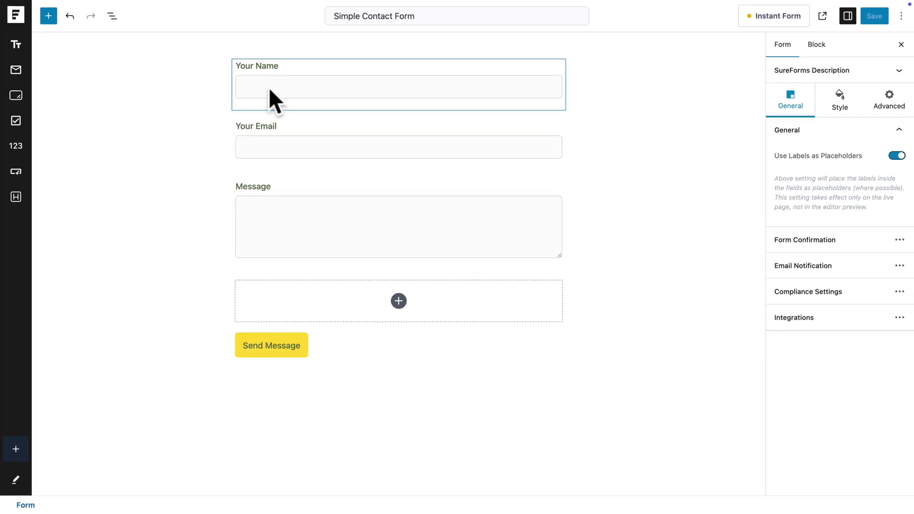
# - Add a text field below Your Name, then delete the extra field
pyautogui.click(276, 95)
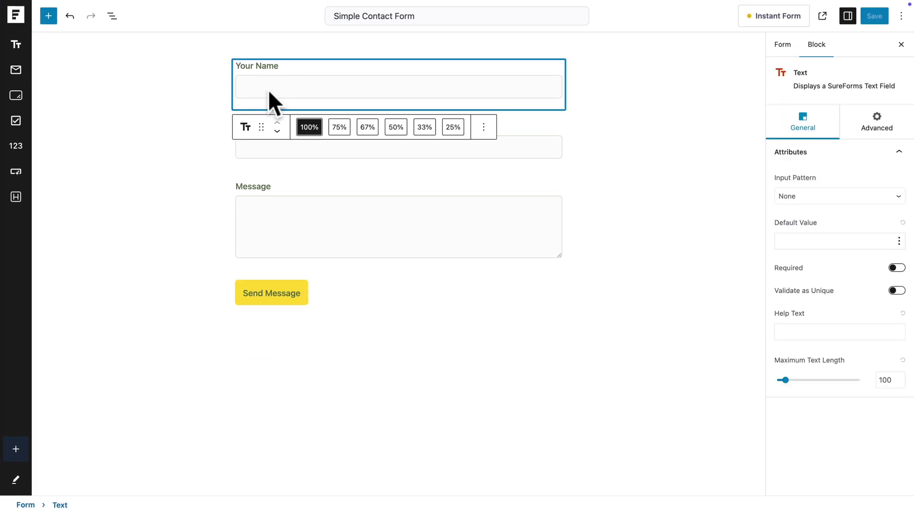
pyautogui.click(16, 46)
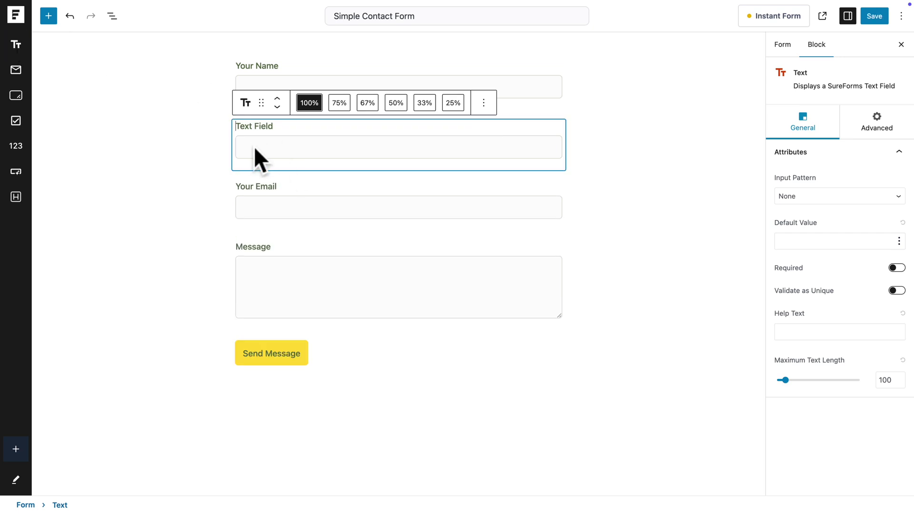
pyautogui.click(484, 103)
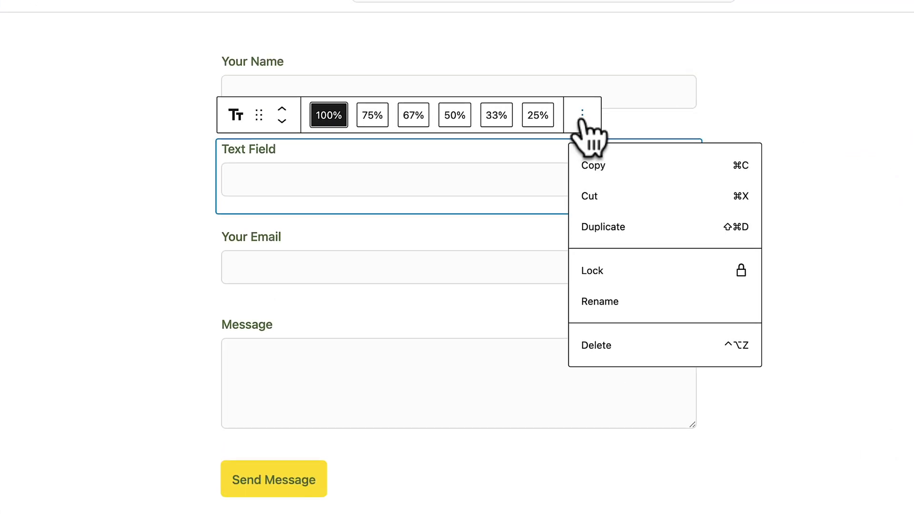
pyautogui.click(596, 346)
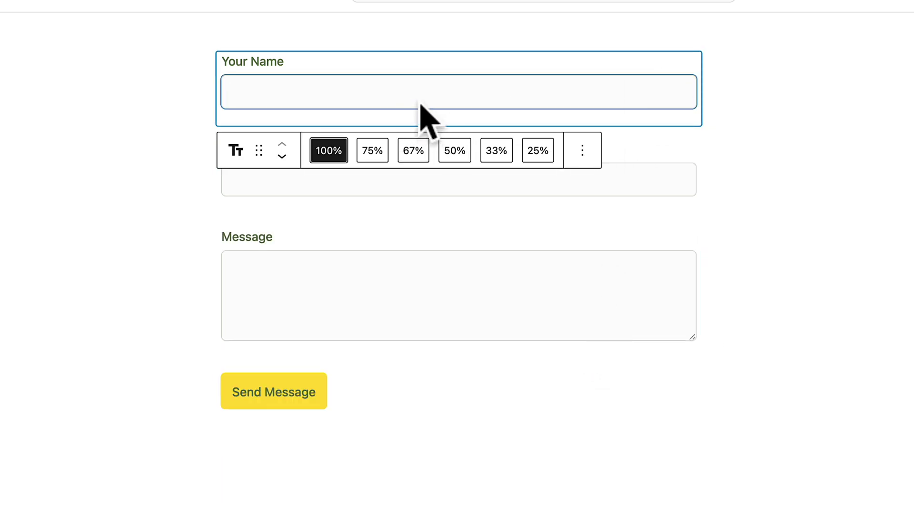
# - Duplicate the Your Name field and relabel the copies First Name and Last Name
pyautogui.click(582, 152)
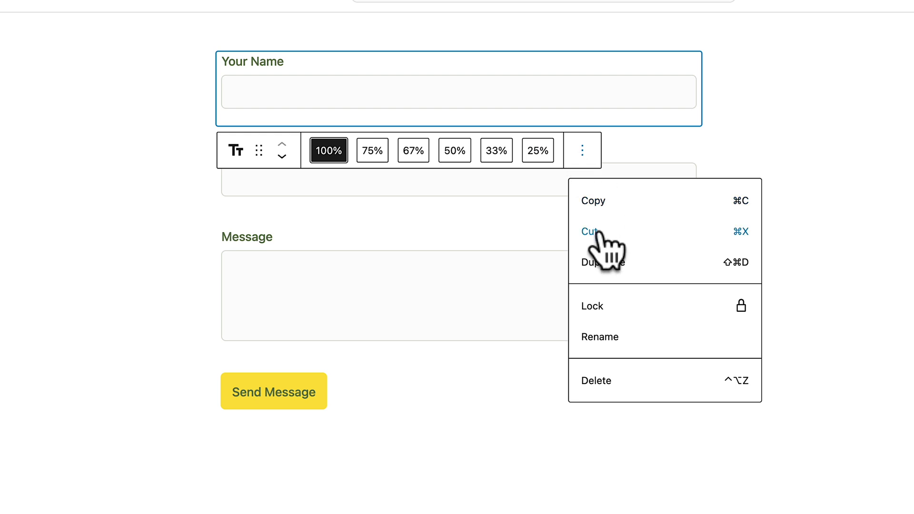
pyautogui.click(603, 262)
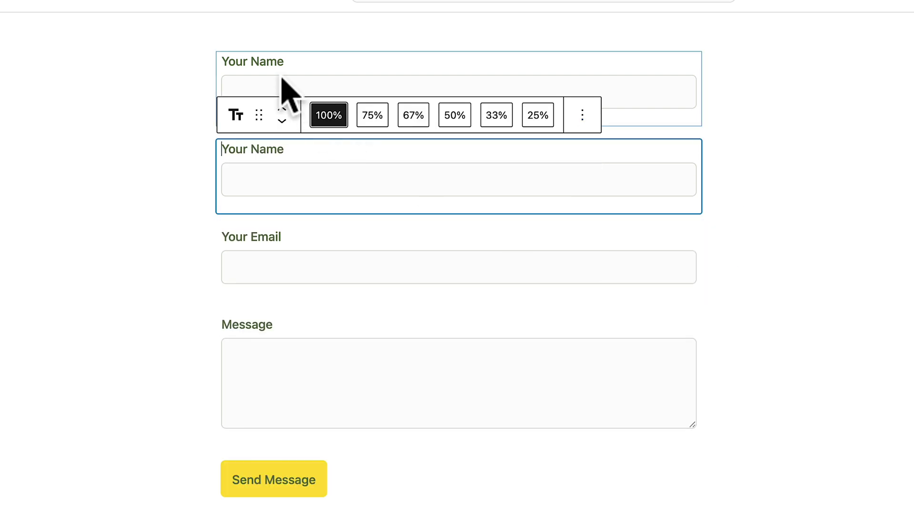
pyautogui.doubleClick(240, 62)
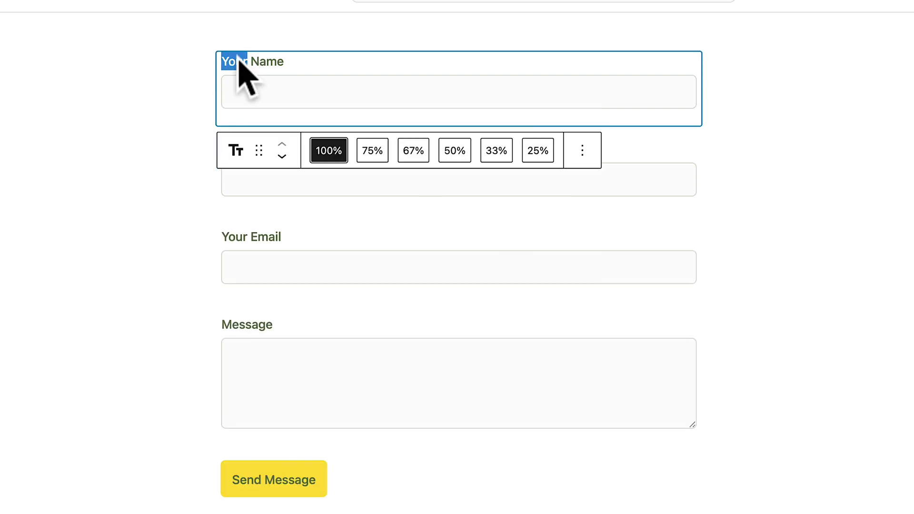
pyautogui.write('First')
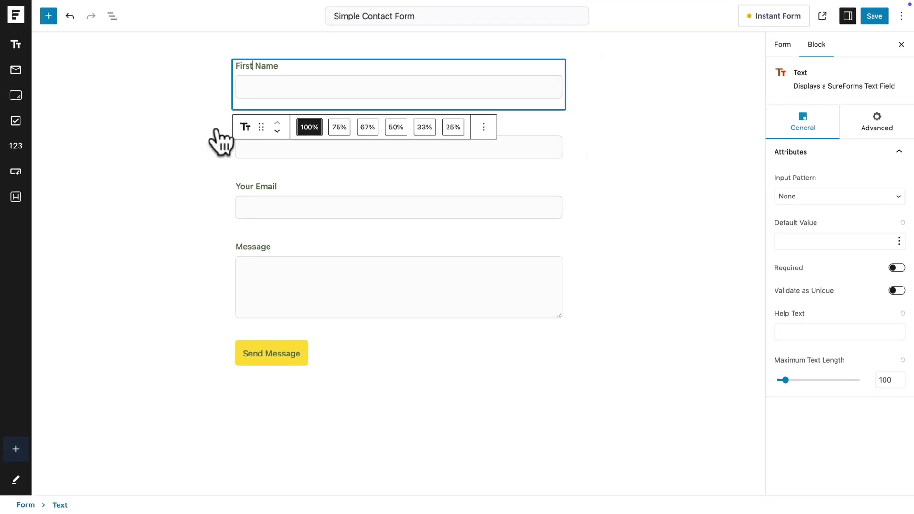
pyautogui.doubleClick(244, 126)
pyautogui.write('L')
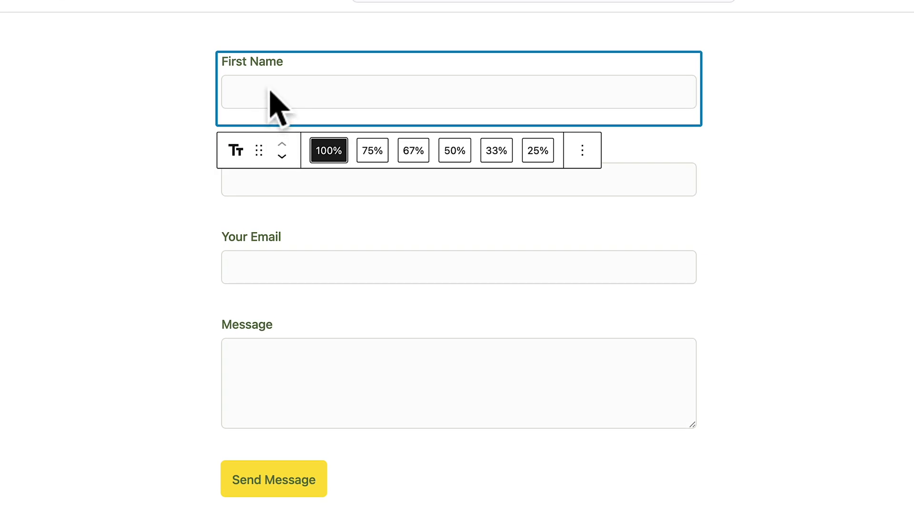
# - Set both the First Name and Last Name fields to 50% width
pyautogui.click(451, 150)
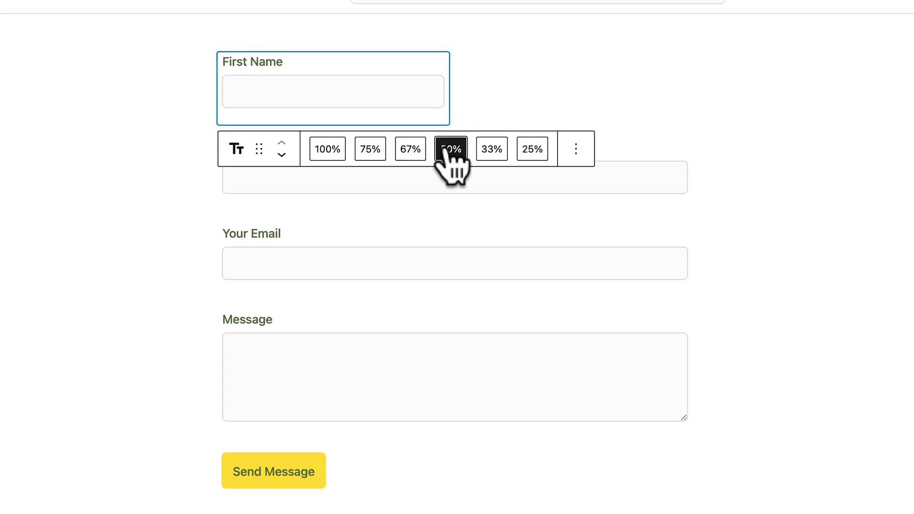
pyautogui.click(362, 170)
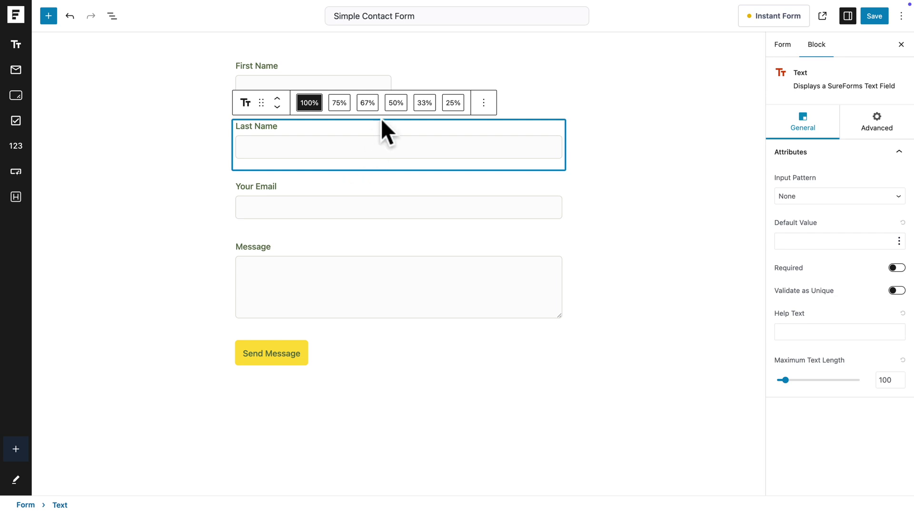
pyautogui.click(428, 110)
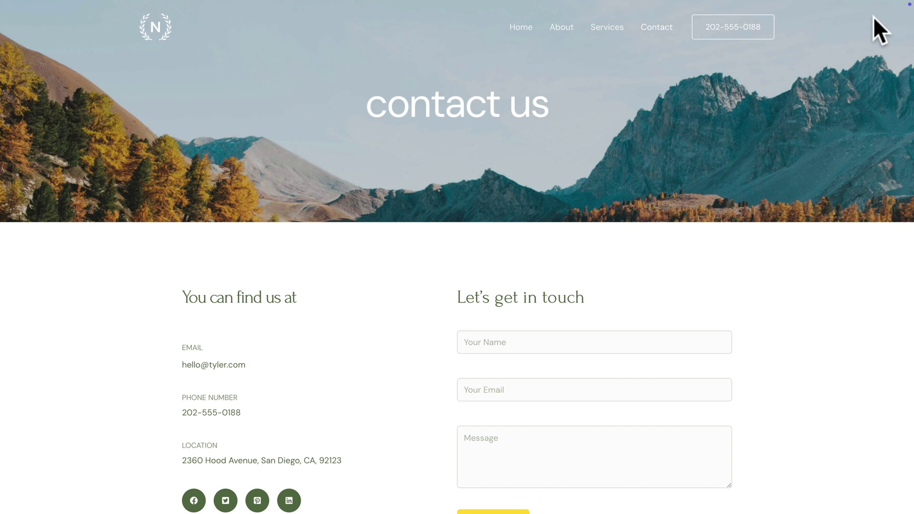
# - Scroll down the contact page to check the name fields, then head back to the dashboard
pyautogui.scroll(-2, 837, 296)
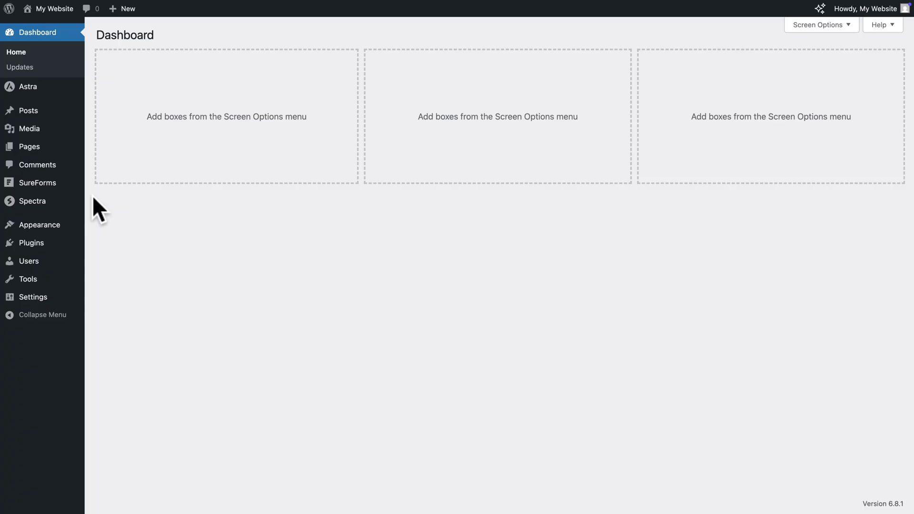
pyautogui.moveTo(48, 189)
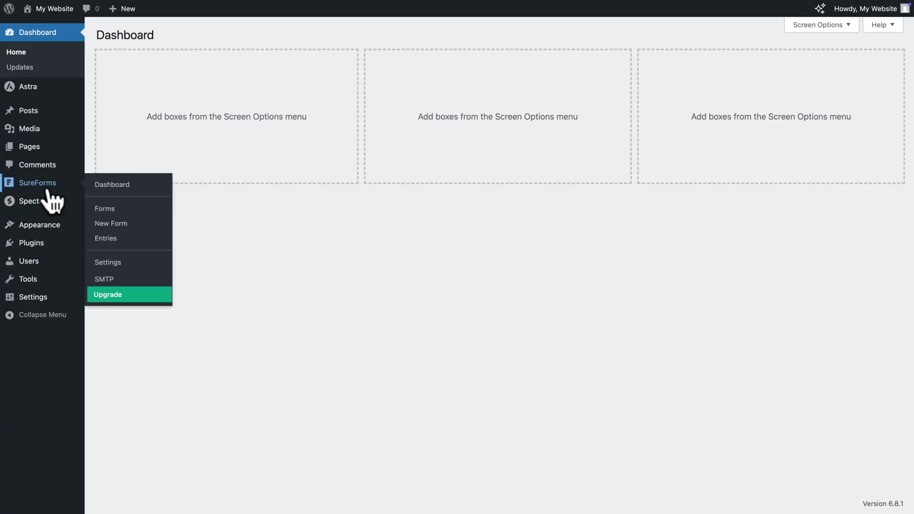
# - From the SureForms forms list, start a new form and choose Build With AI
pyautogui.click(104, 210)
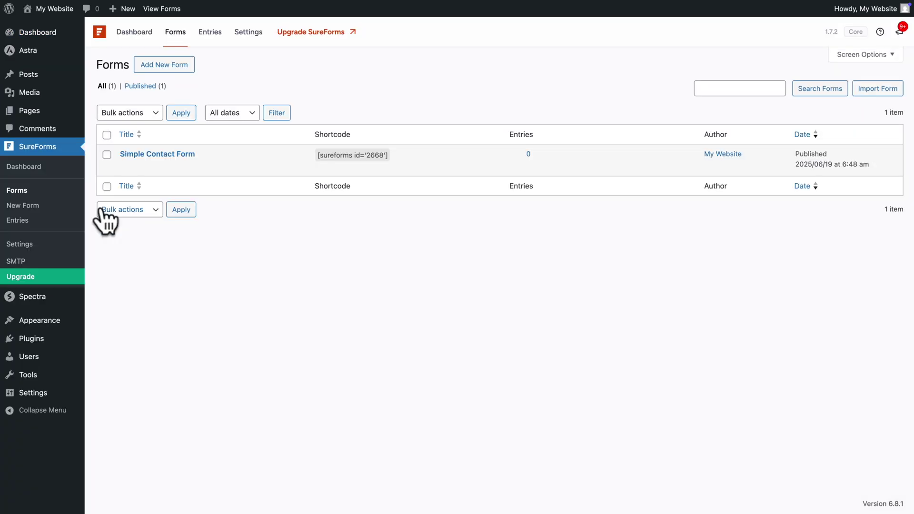
pyautogui.click(164, 67)
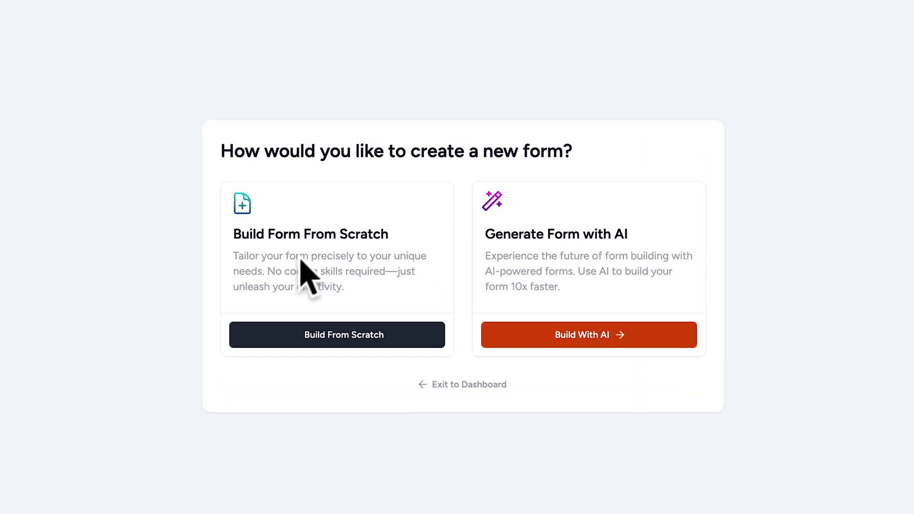
pyautogui.click(591, 335)
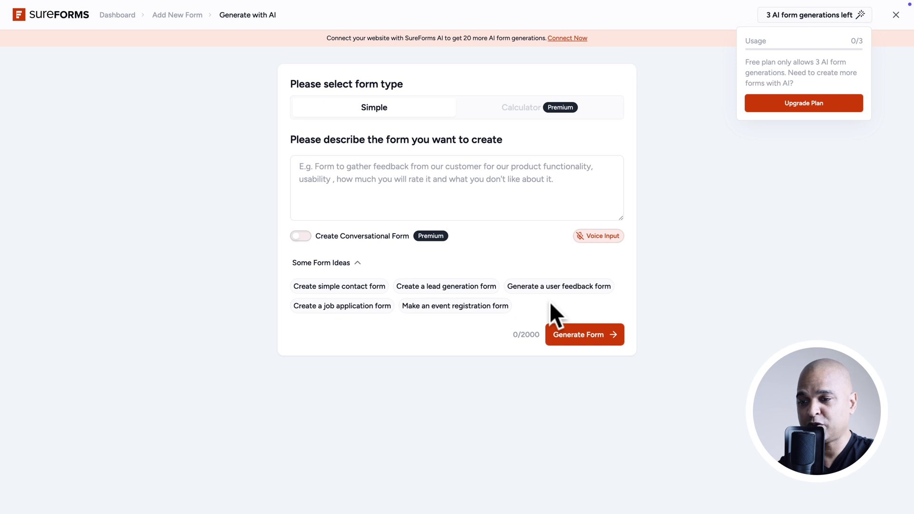
# - Paste the web, graphic design and content inquiry description and generate the form
pyautogui.click(402, 194)
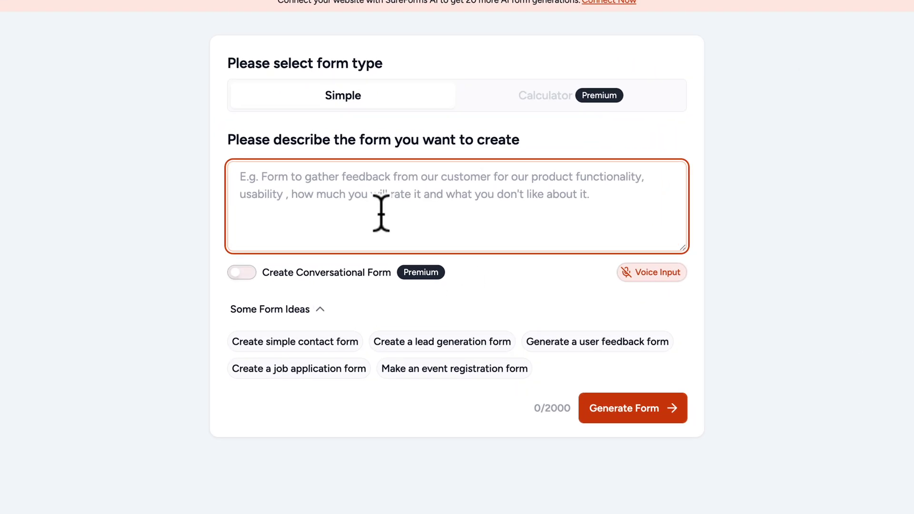
pyautogui.write('We provide web design services. Please create an inquiry form for customers to enquire about (1) Web Design (2) Graphic Design (3) Content')
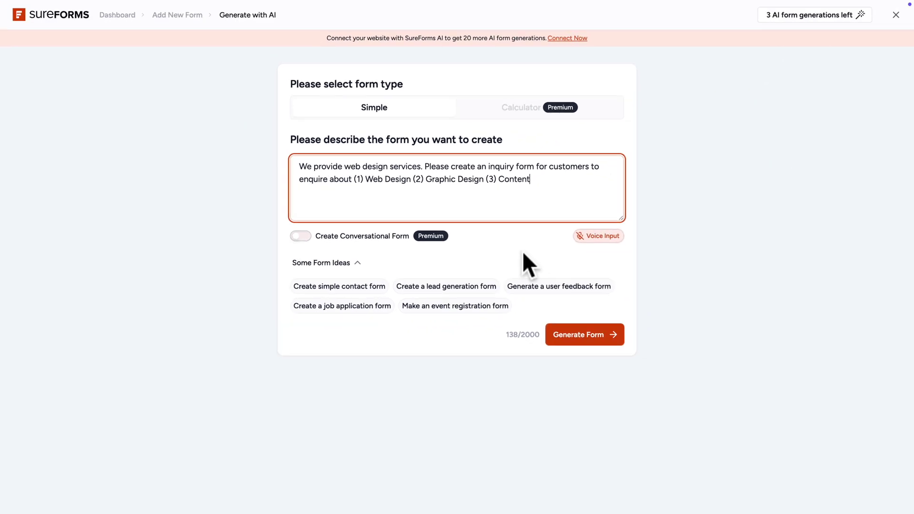
pyautogui.click(587, 334)
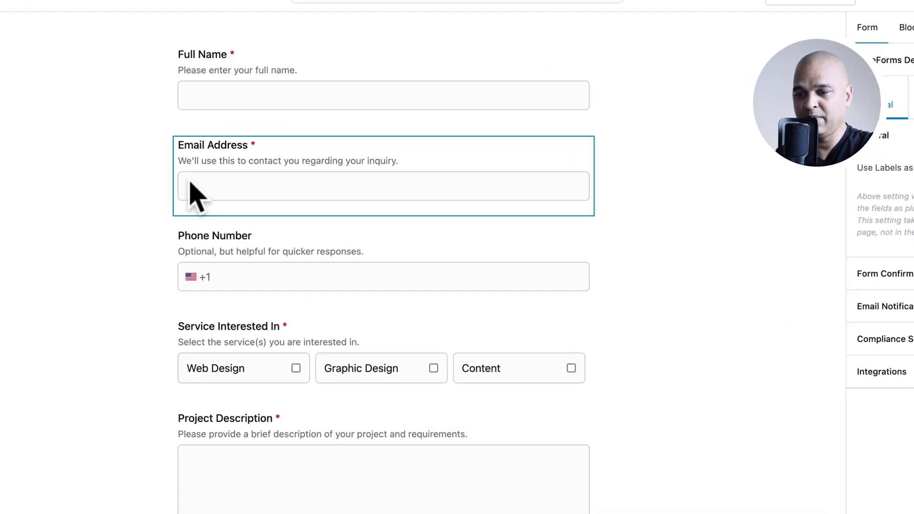
pyautogui.scroll(-2, 191, 190)
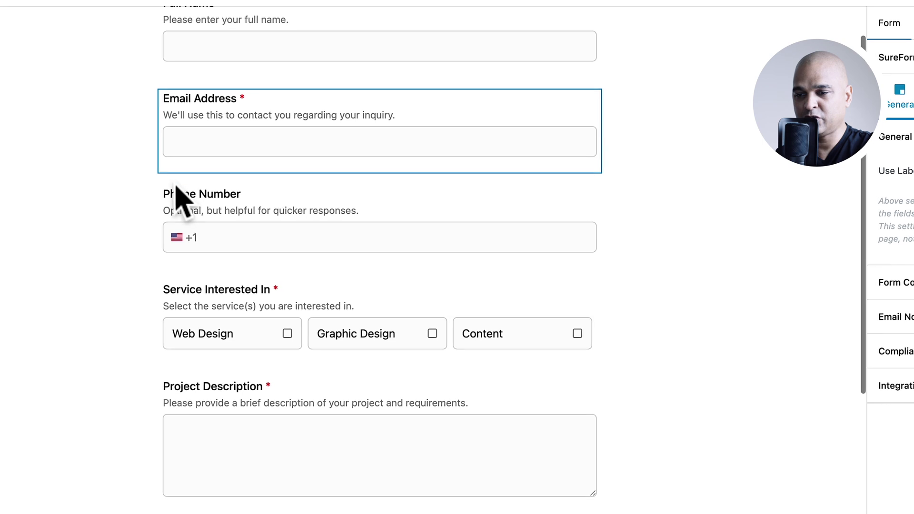
pyautogui.scroll(-5, 189, 253)
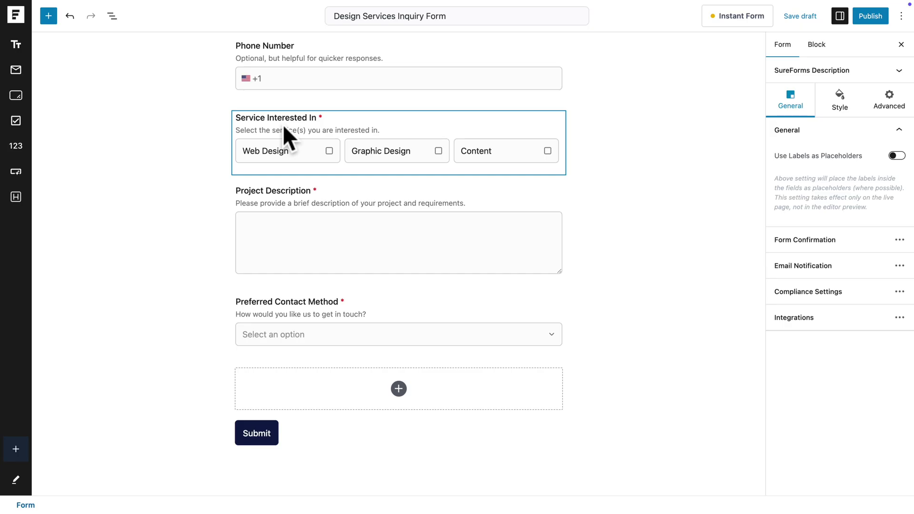
pyautogui.click(285, 231)
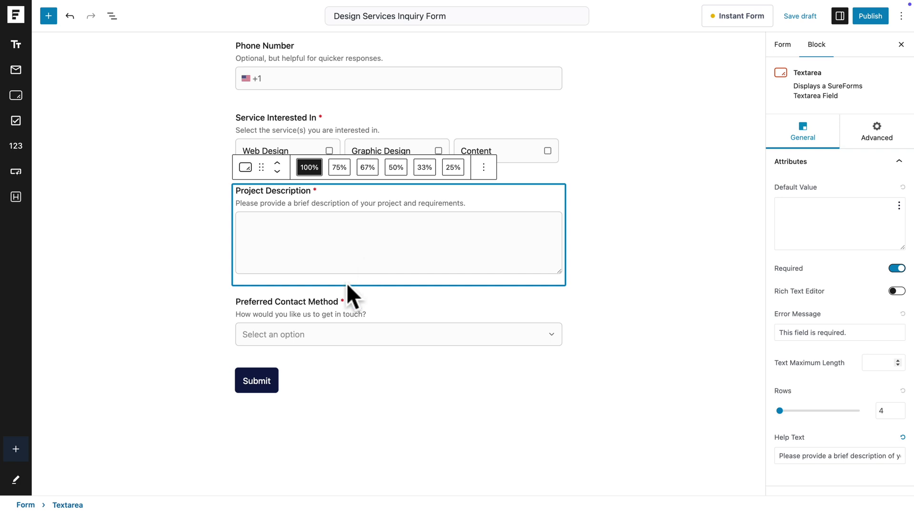
# - Set the Submit Button Alignment to justify for a full-width button, then publish
pyautogui.click(273, 381)
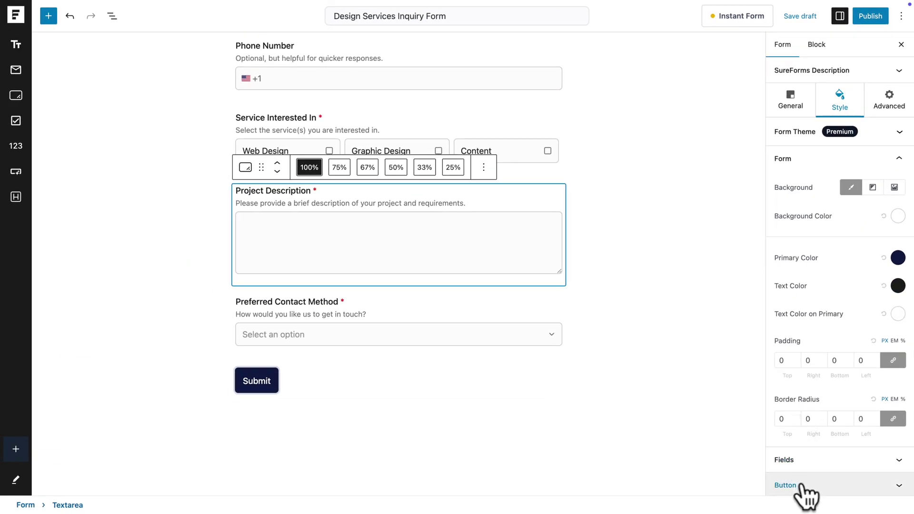
pyautogui.click(805, 488)
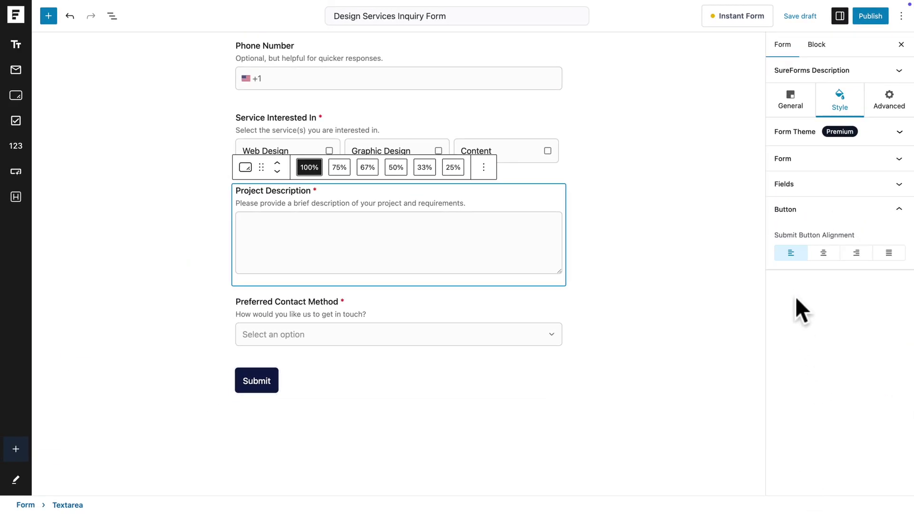
pyautogui.click(889, 254)
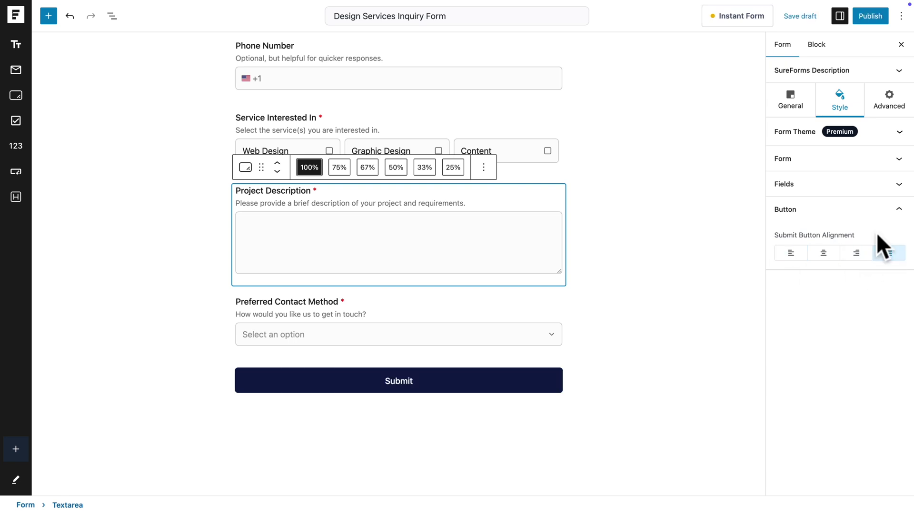
pyautogui.click(868, 19)
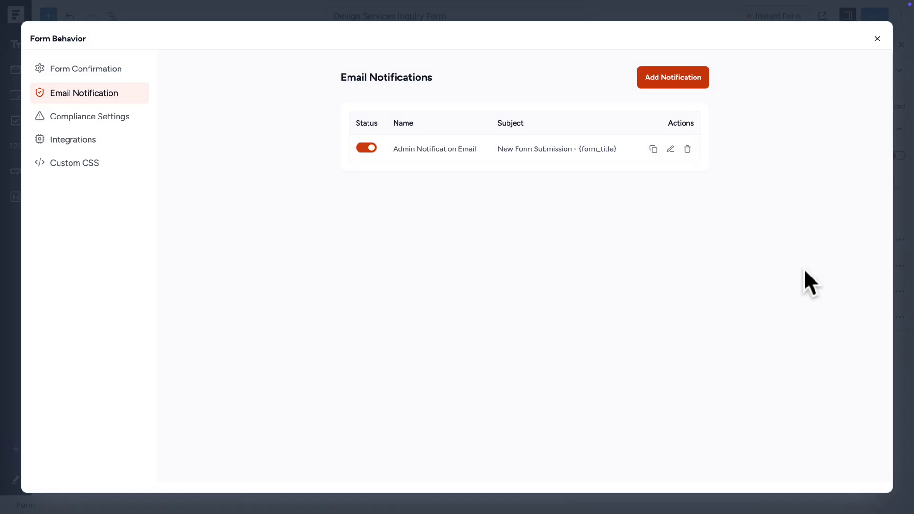
# - Send the Admin Notification Email to {admin_email} and close the Form Behavior settings
pyautogui.click(671, 150)
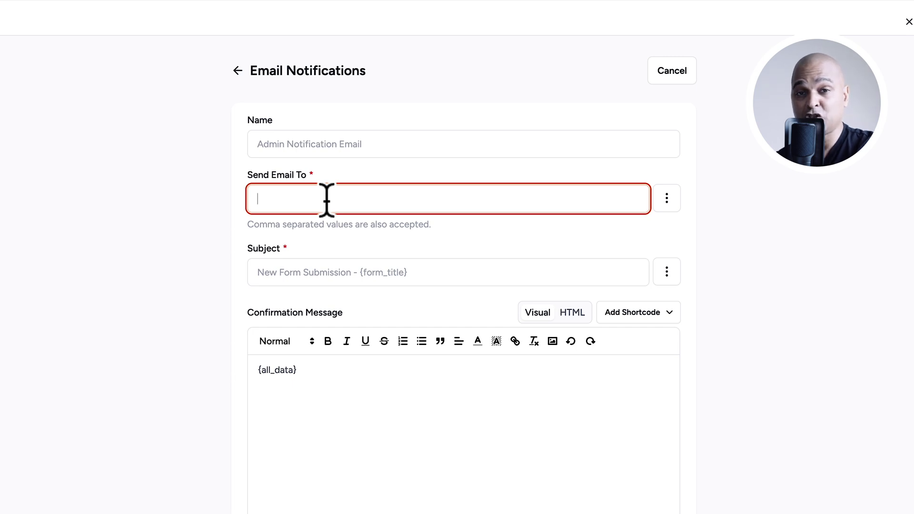
pyautogui.write('{admin_email}')
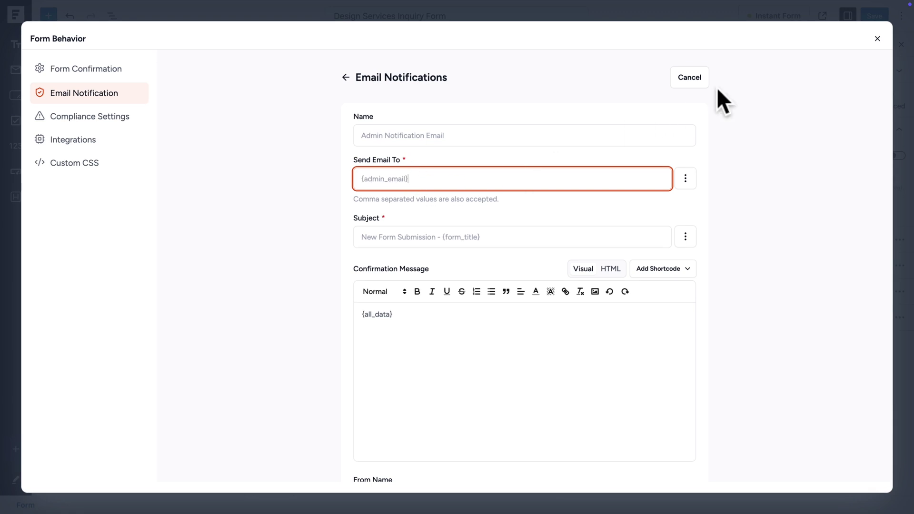
pyautogui.click(877, 37)
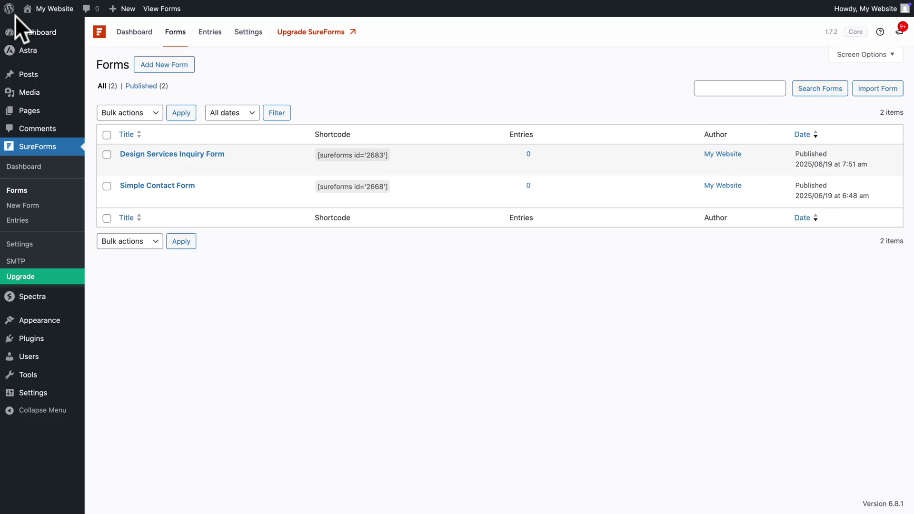
# - Go from the live site's Contact page into the block editor and select its [sureforms id='2668'] shortcode block
pyautogui.moveTo(51, 13)
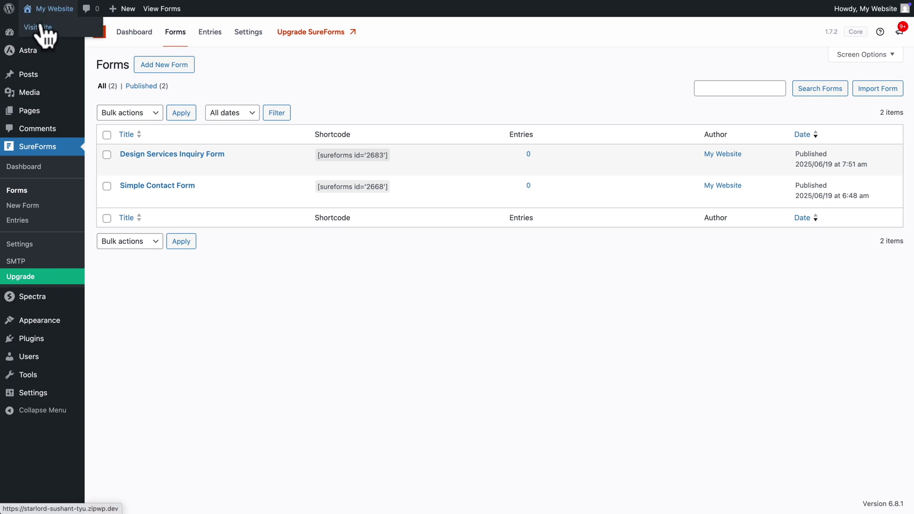
pyautogui.click(42, 30)
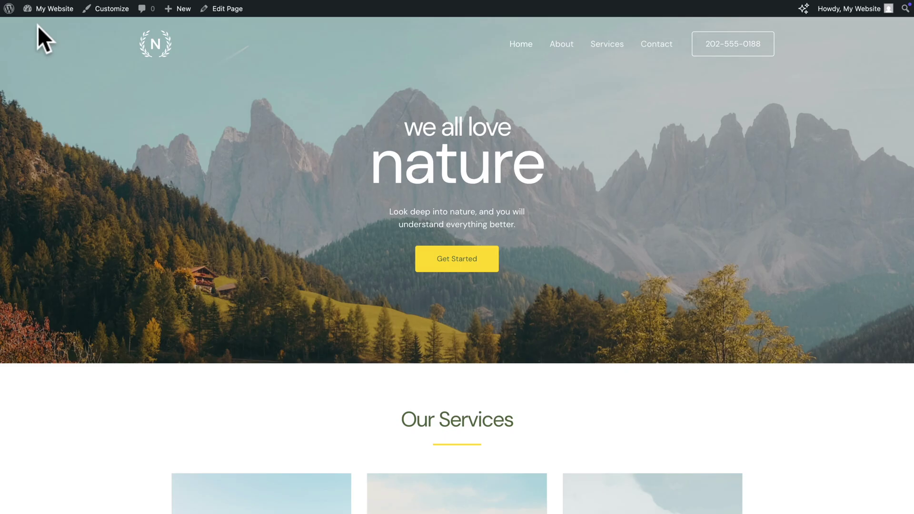
pyautogui.click(658, 45)
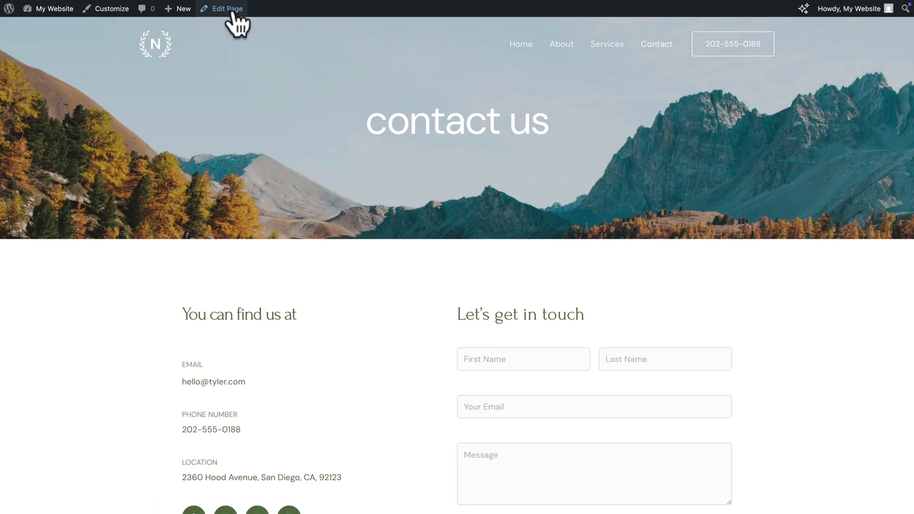
pyautogui.click(228, 10)
pyautogui.scroll(-5, 442, 296)
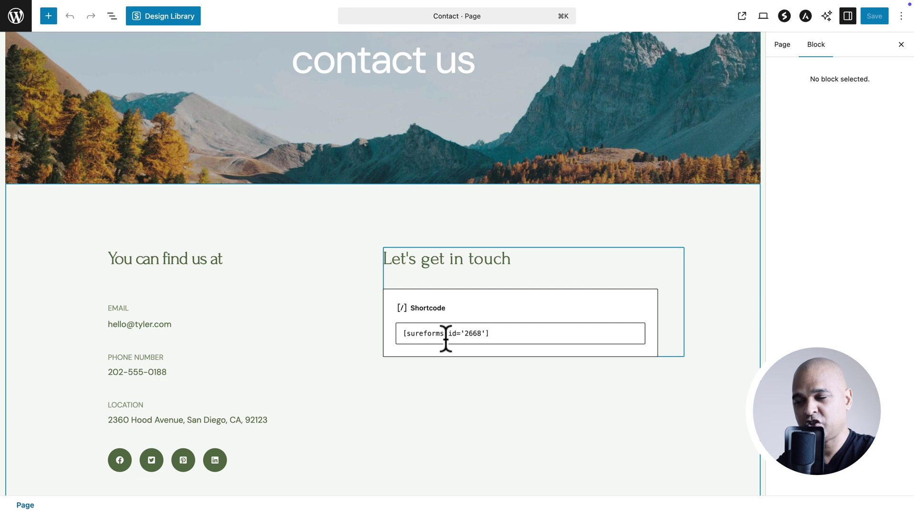
pyautogui.click(465, 333)
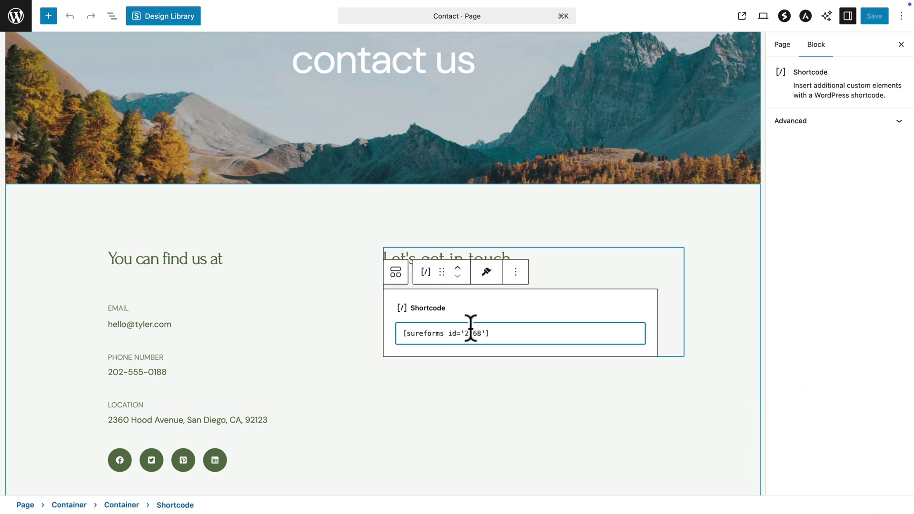
# - Delete the old form shortcode block from the Contact page
pyautogui.click(516, 273)
pyautogui.scroll(-1, 543, 446)
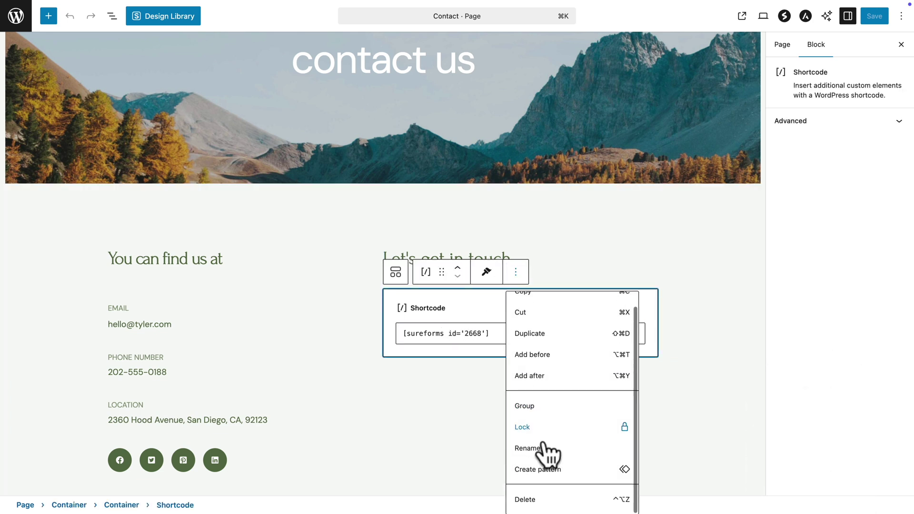
pyautogui.click(522, 499)
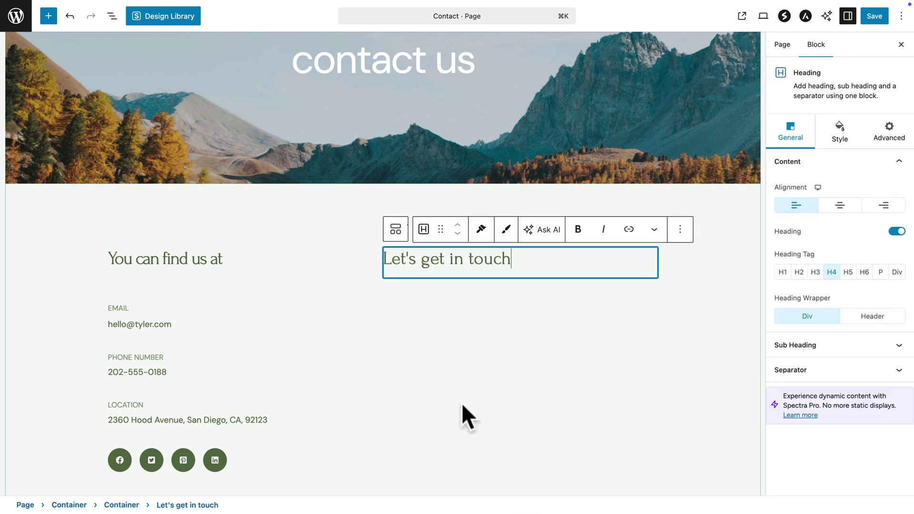
# - Insert a SureForms Form block showing the Design Services Inquiry Form
pyautogui.click(48, 19)
pyautogui.click(41, 78)
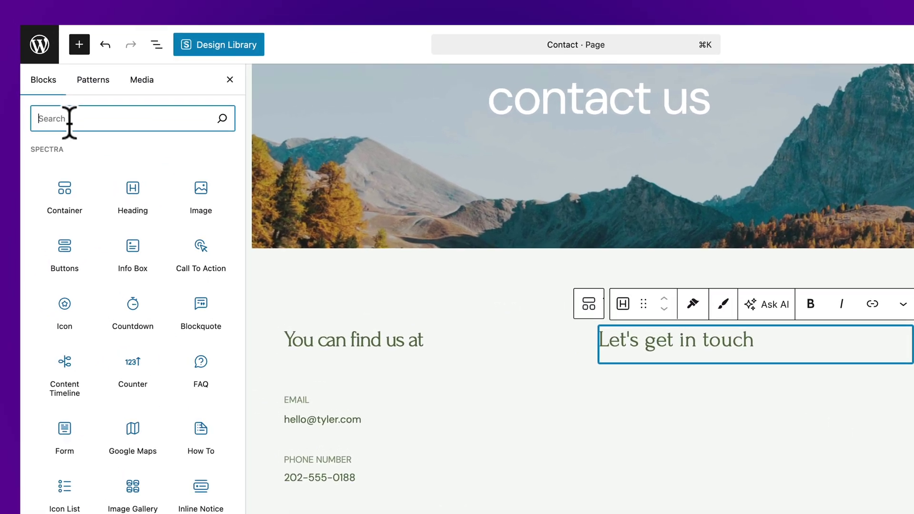
pyautogui.write('surefor')
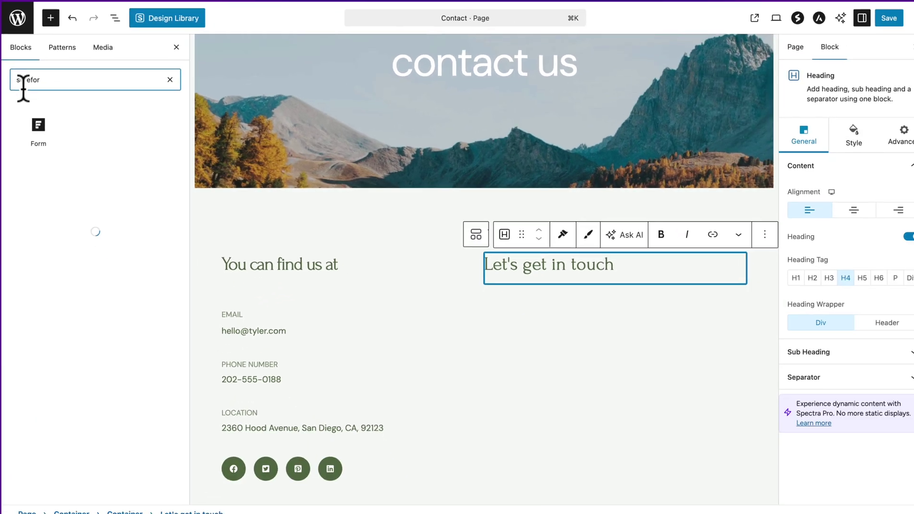
pyautogui.click(39, 134)
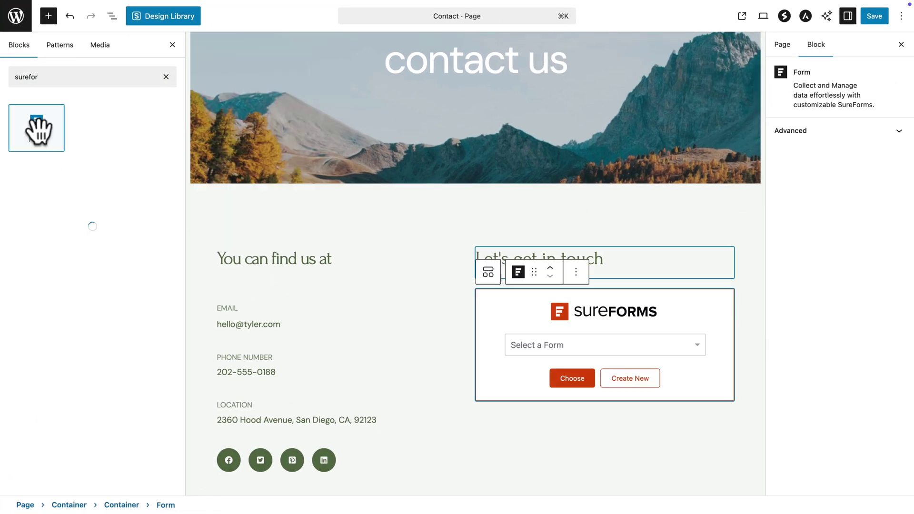
pyautogui.click(526, 345)
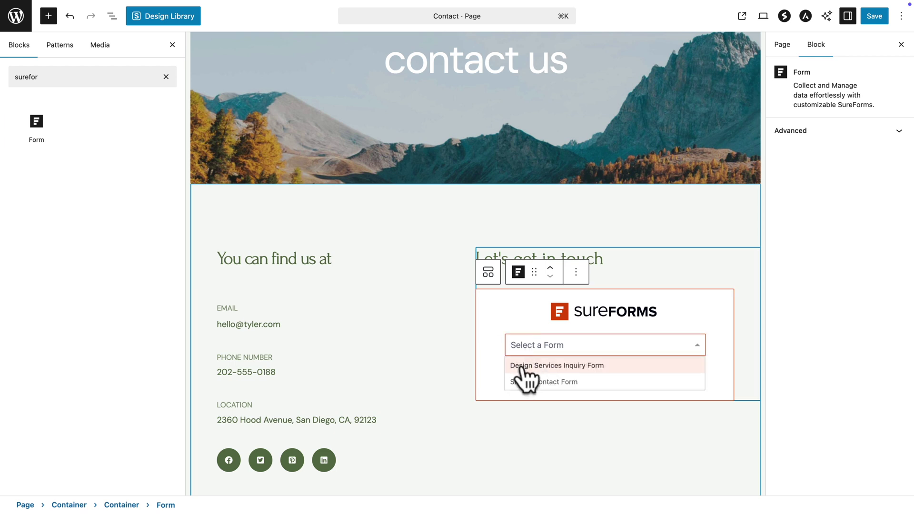
pyautogui.click(526, 366)
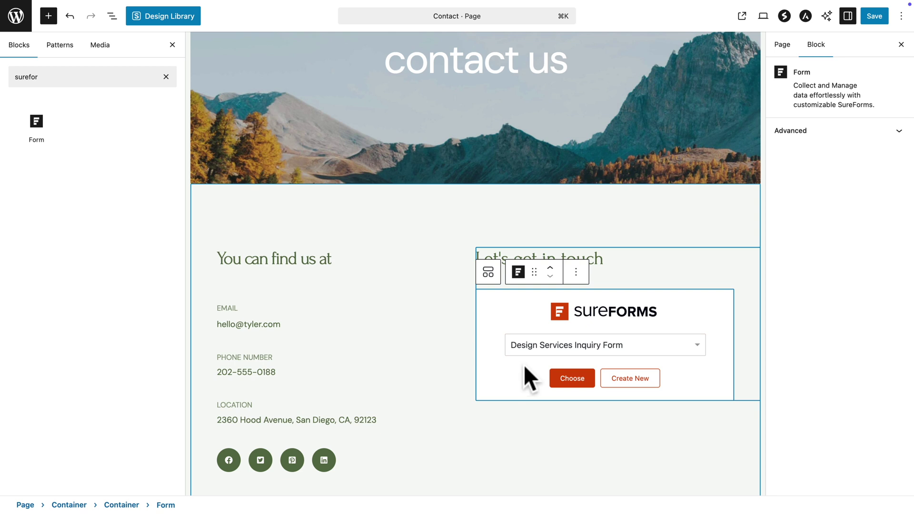
pyautogui.click(574, 380)
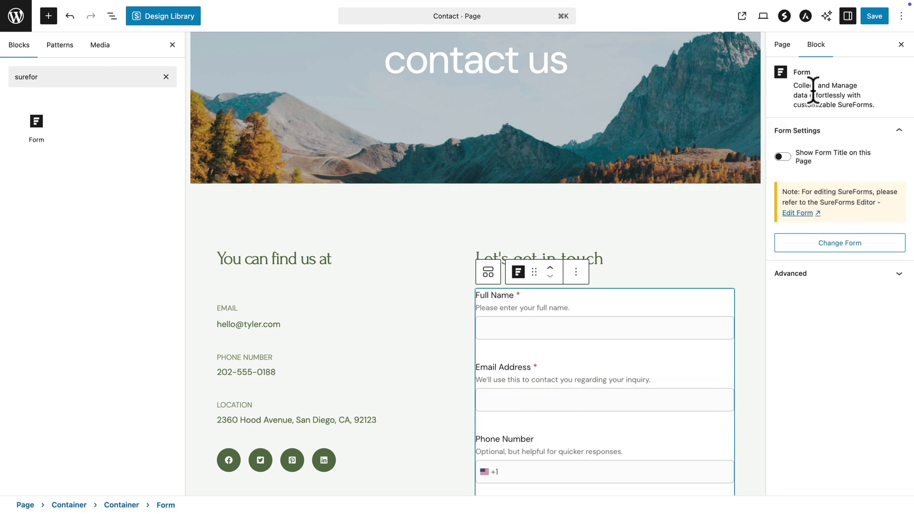
# - Save the updated Contact page and scroll down to the embedded form
pyautogui.click(875, 16)
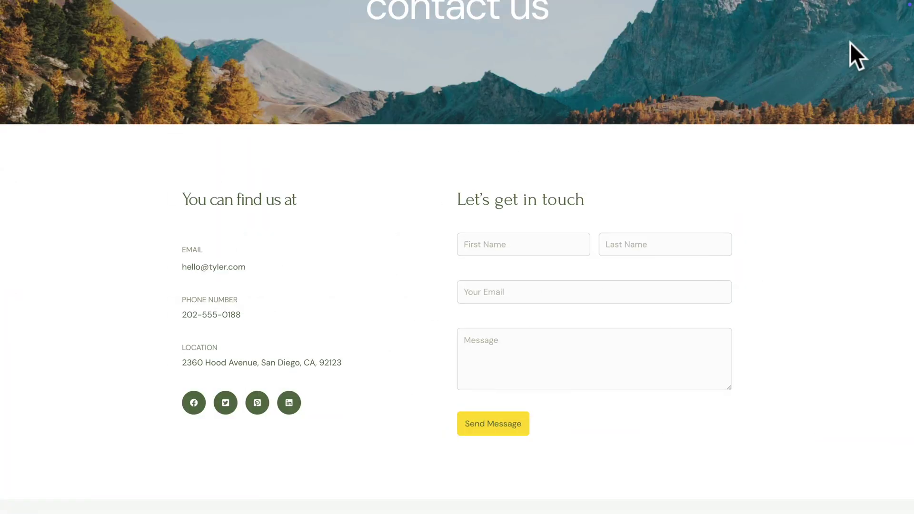
pyautogui.scroll(-4, 747, 225)
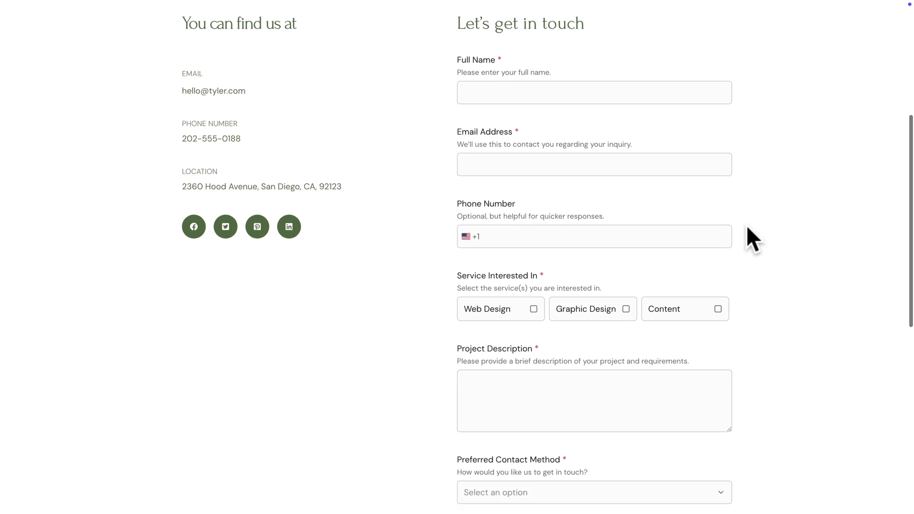
pyautogui.scroll(-1, 748, 228)
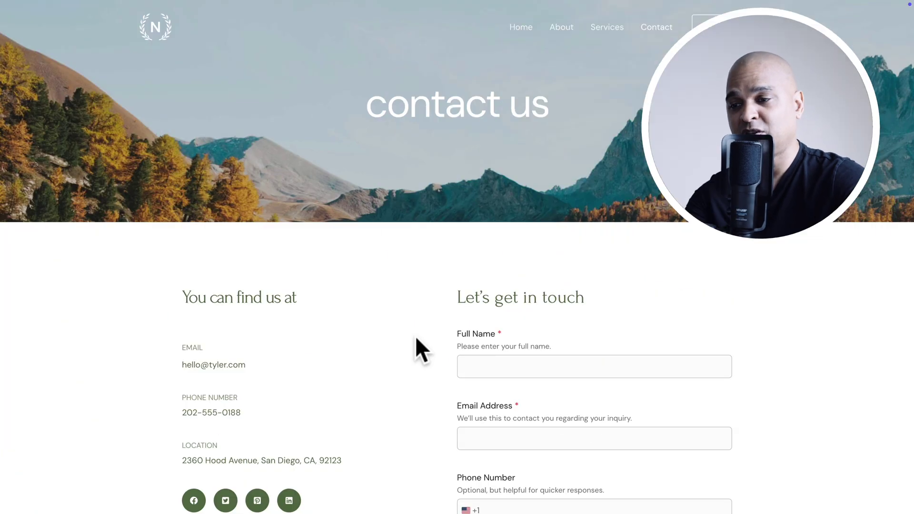
pyautogui.scroll(-7, 415, 336)
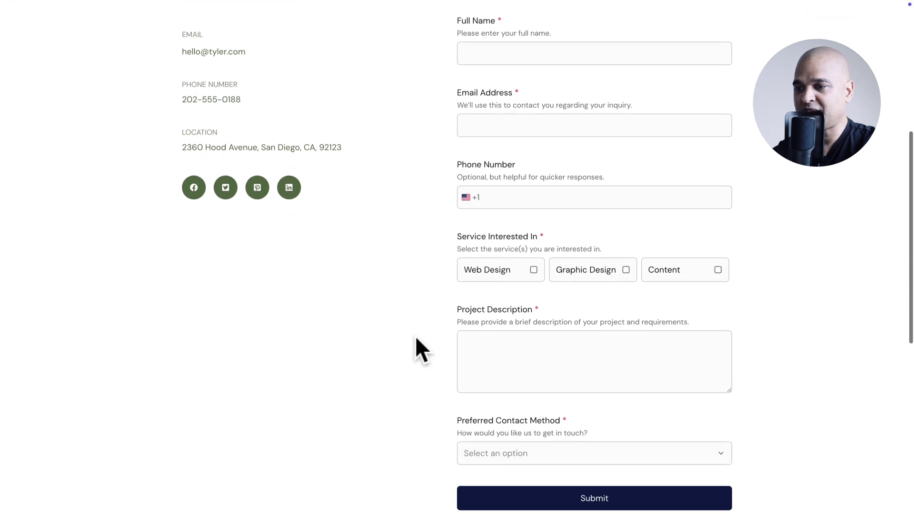
pyautogui.scroll(-1, 416, 339)
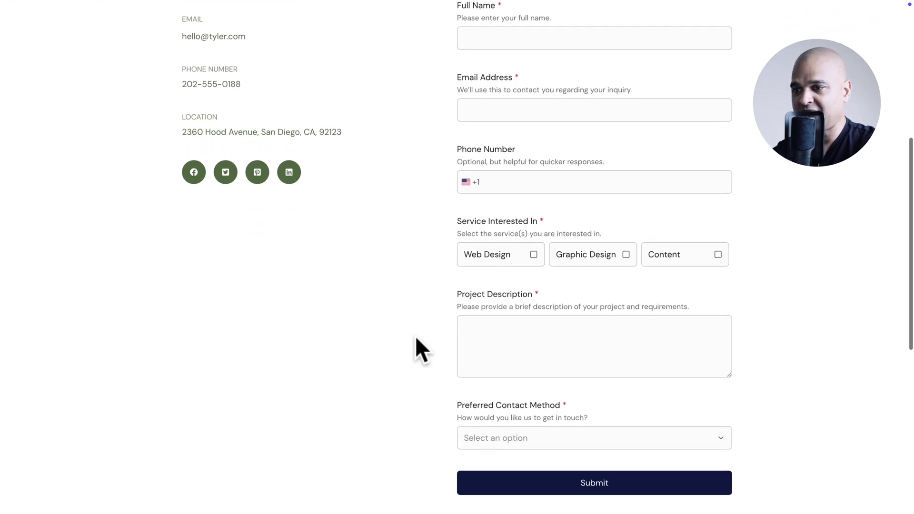
# - Submit a test inquiry with name, Web and Graphic Design, and Email as preferred contact
pyautogui.click(479, 41)
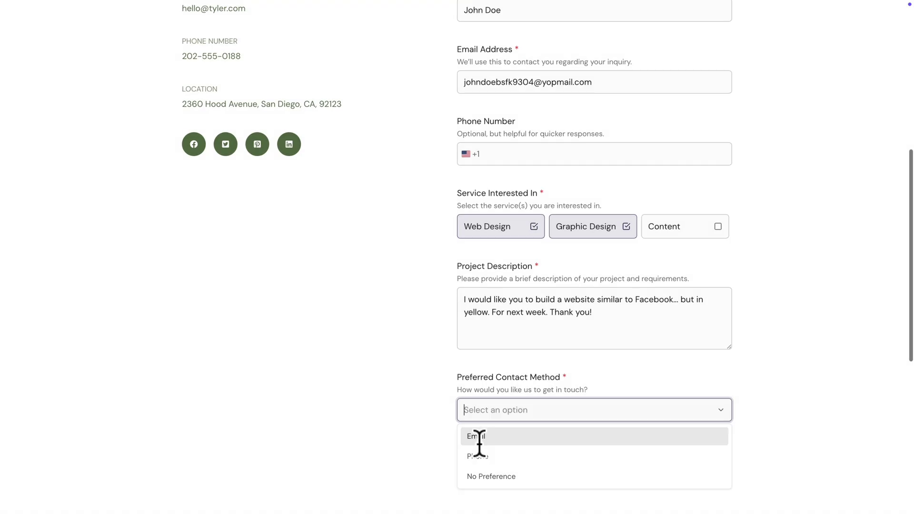
pyautogui.click(478, 436)
pyautogui.click(505, 463)
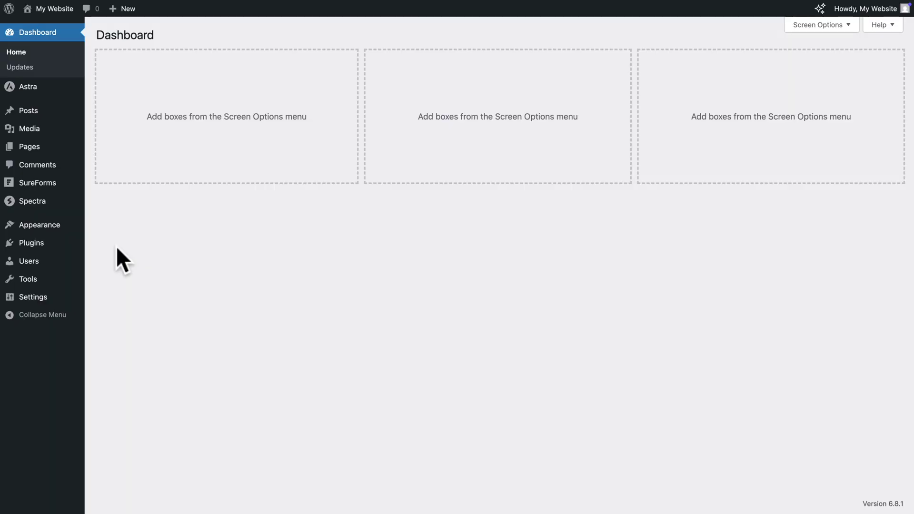
# - Filter SureForms Entries to the Design Services Inquiry Form and select Entry #1 for bulk actions
pyautogui.moveTo(90, 187)
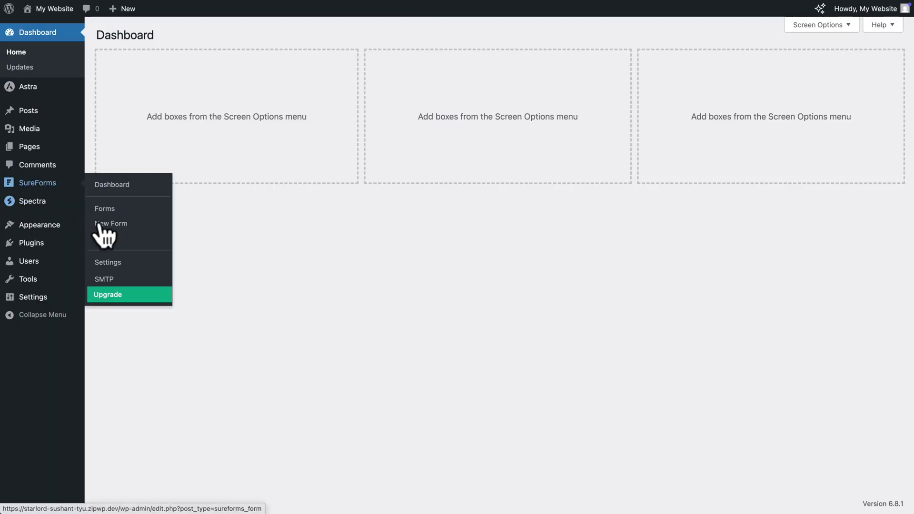
pyautogui.click(107, 239)
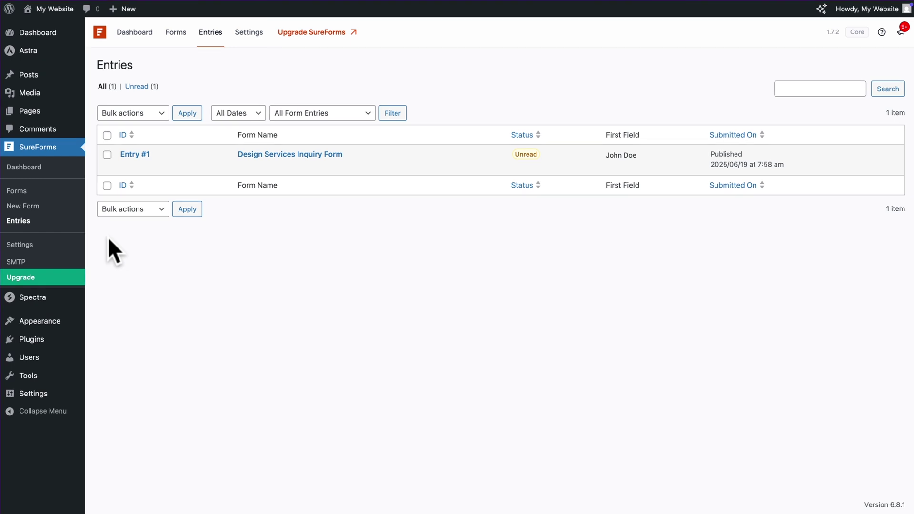
pyautogui.moveTo(210, 159)
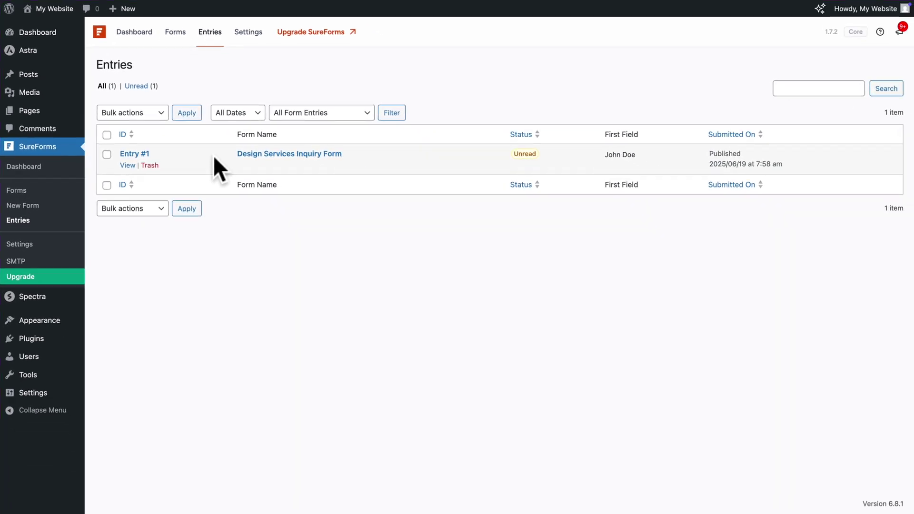
pyautogui.click(298, 115)
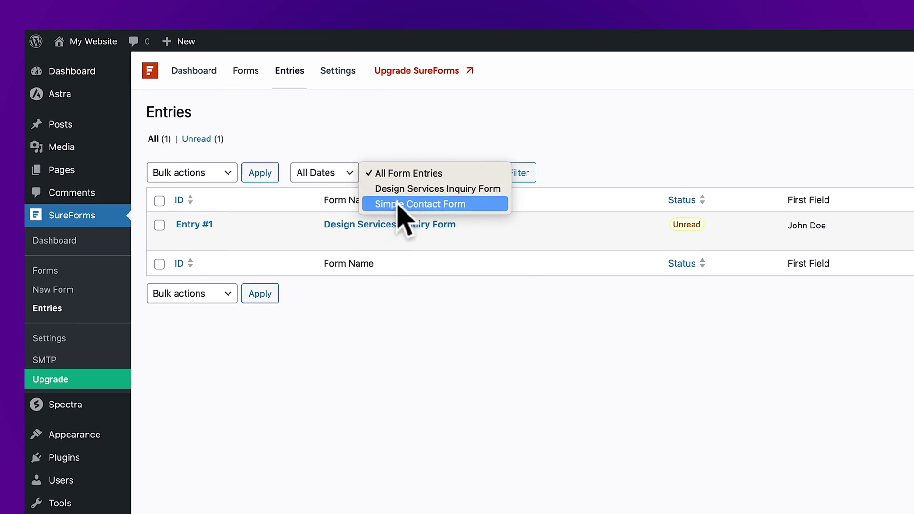
pyautogui.click(312, 229)
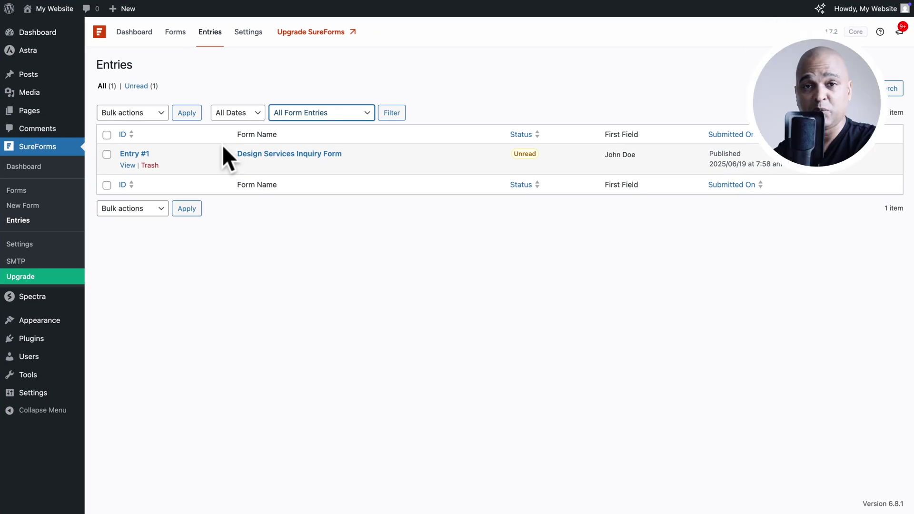
pyautogui.click(283, 115)
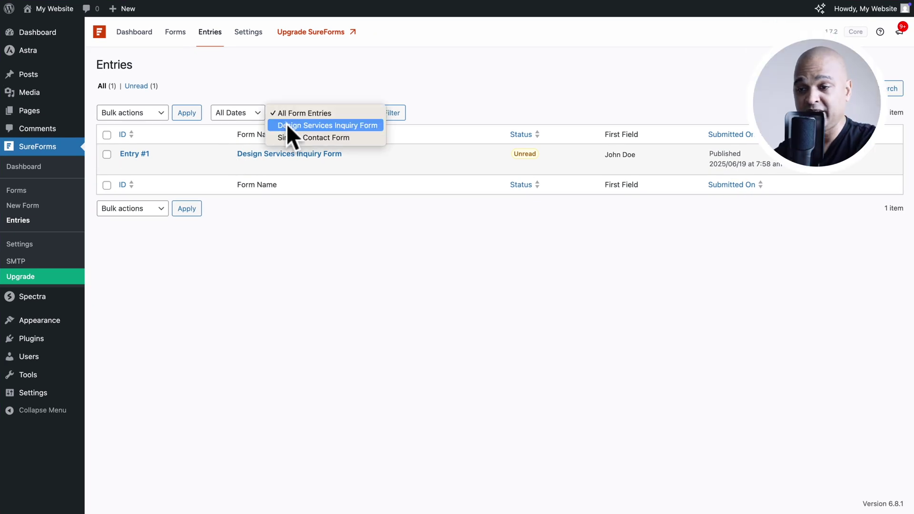
pyautogui.click(287, 124)
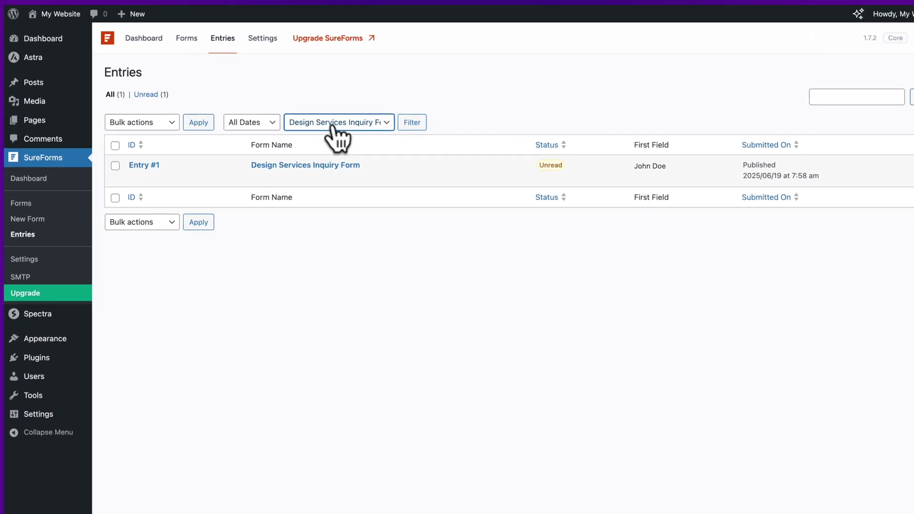
pyautogui.click(387, 113)
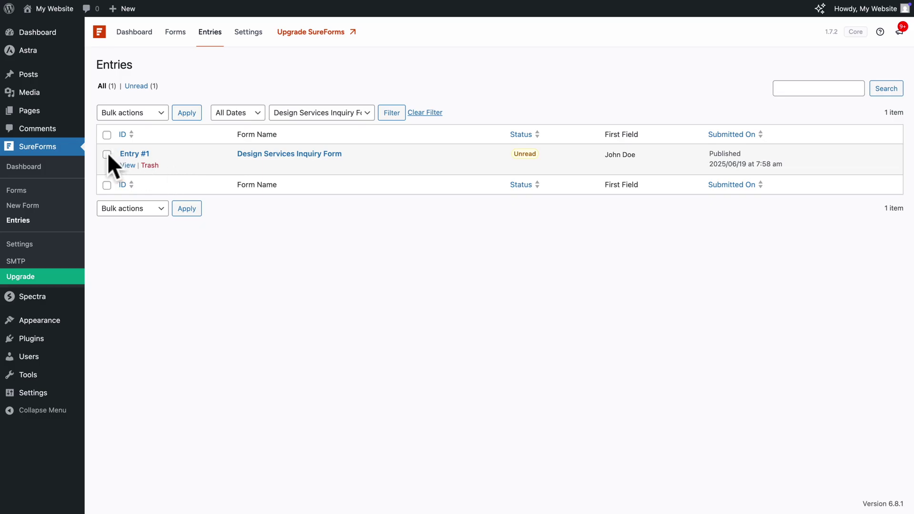
pyautogui.click(107, 154)
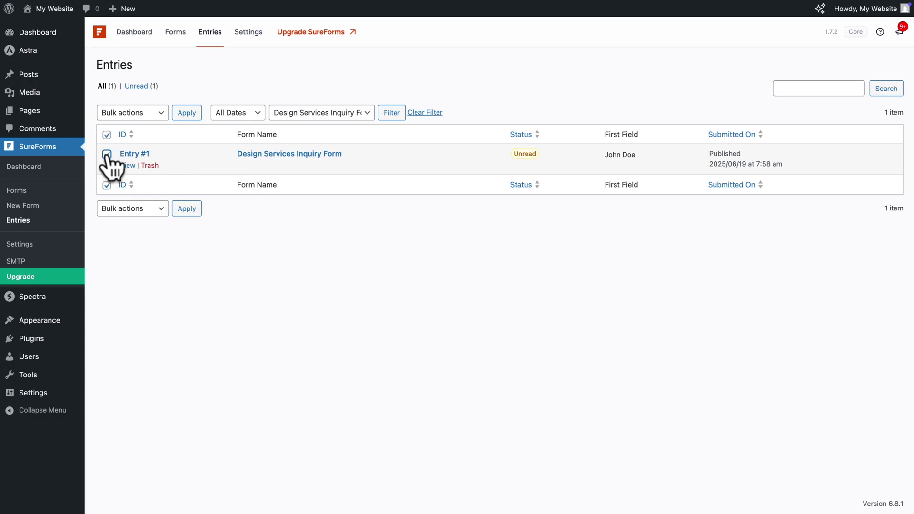
pyautogui.click(125, 114)
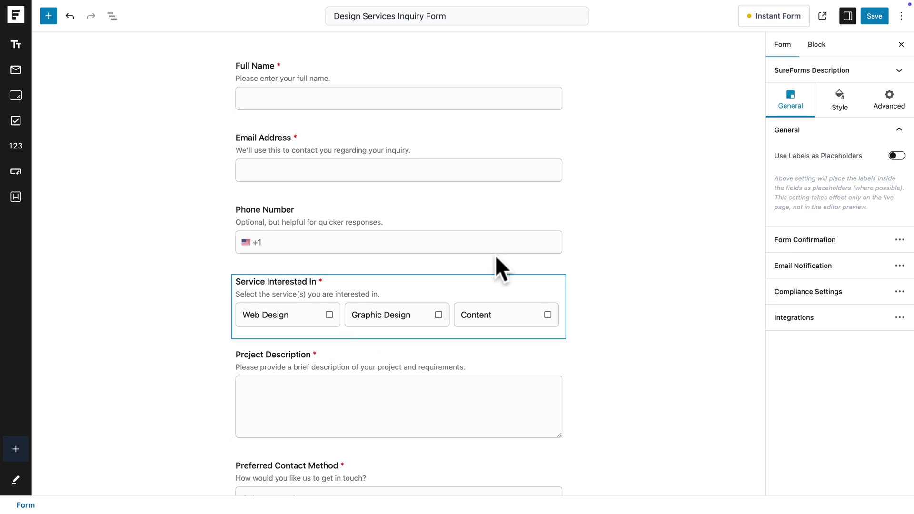
# - Enable the Instant Form preview and set the banner background to the image header-hero.jpg
pyautogui.click(777, 19)
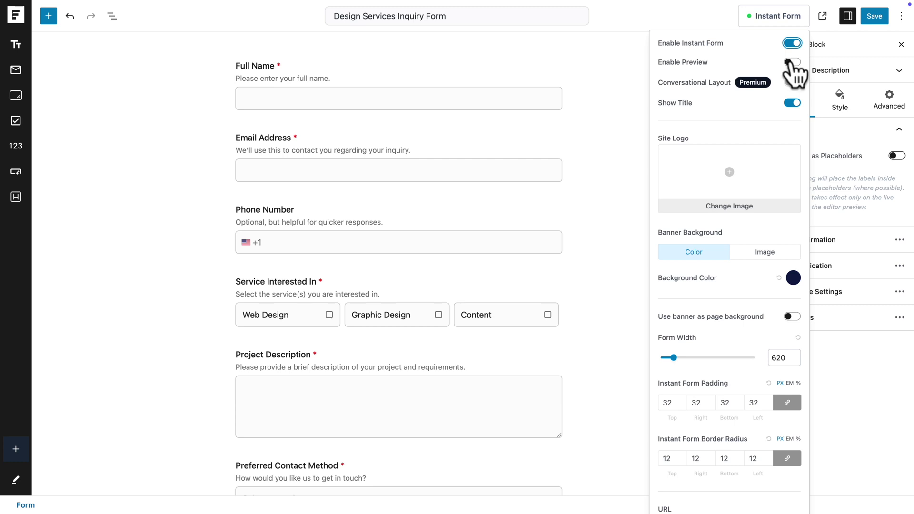
pyautogui.click(792, 62)
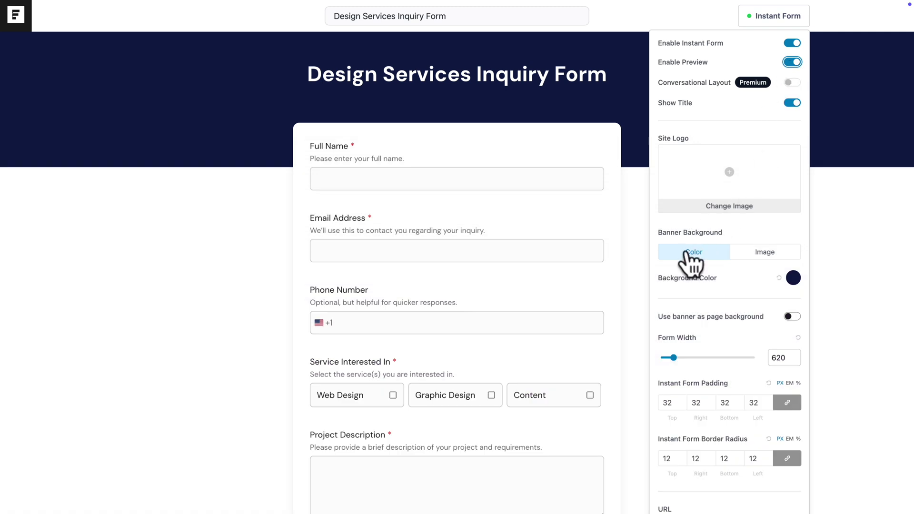
pyautogui.click(762, 253)
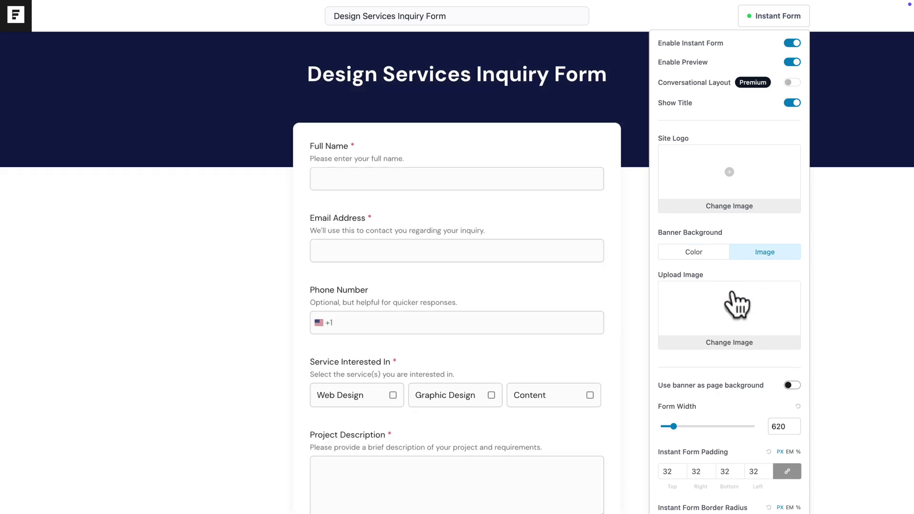
pyautogui.click(721, 314)
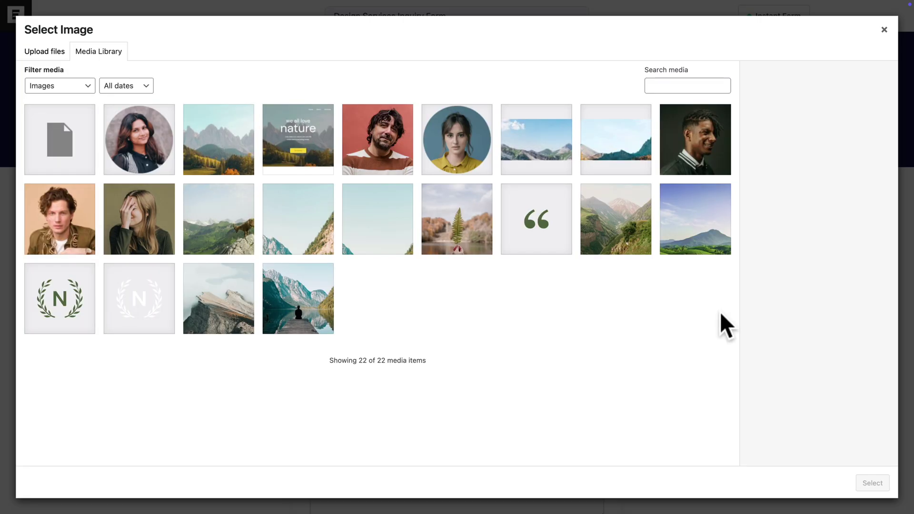
pyautogui.click(238, 186)
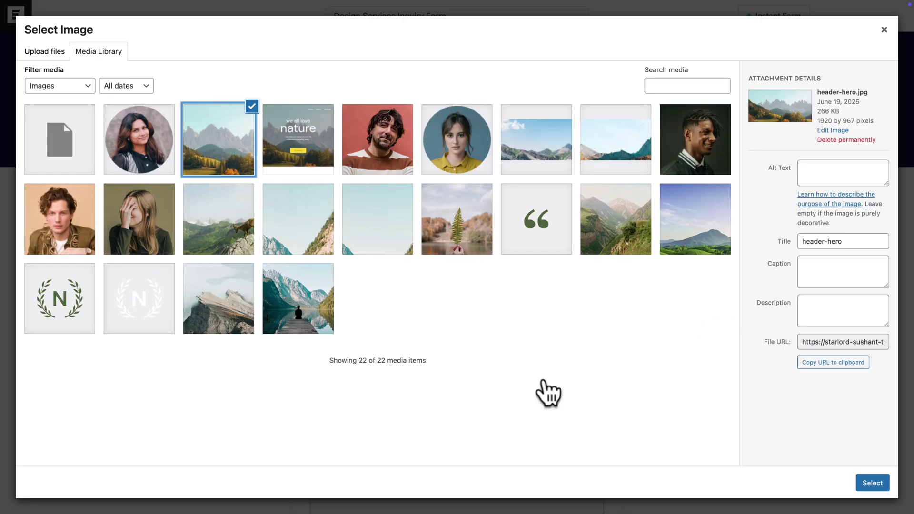
pyautogui.click(868, 484)
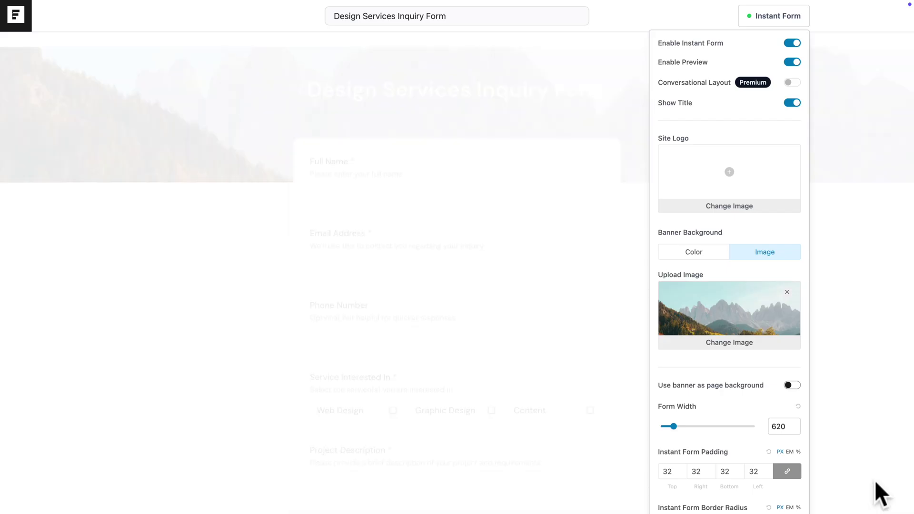
# - Turn off the Instant Form preview and save the form
pyautogui.scroll(-2, 741, 411)
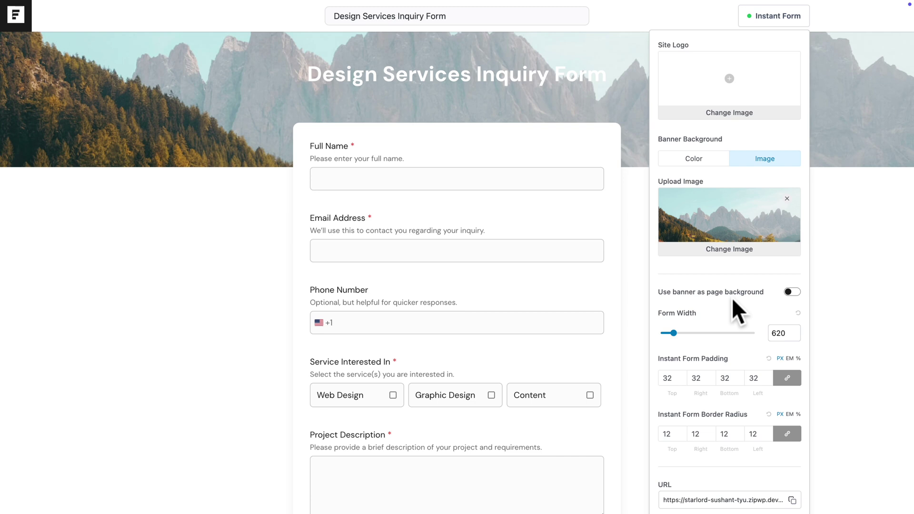
pyautogui.scroll(3, 732, 285)
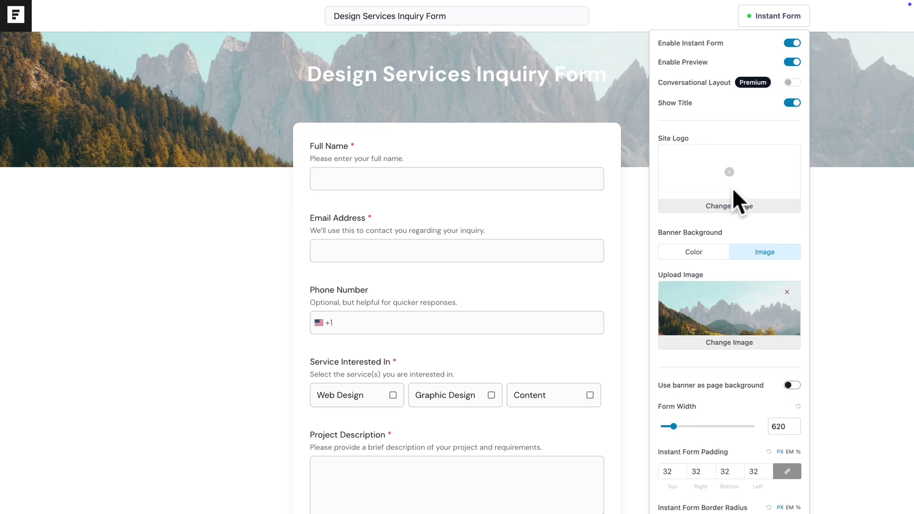
pyautogui.click(792, 62)
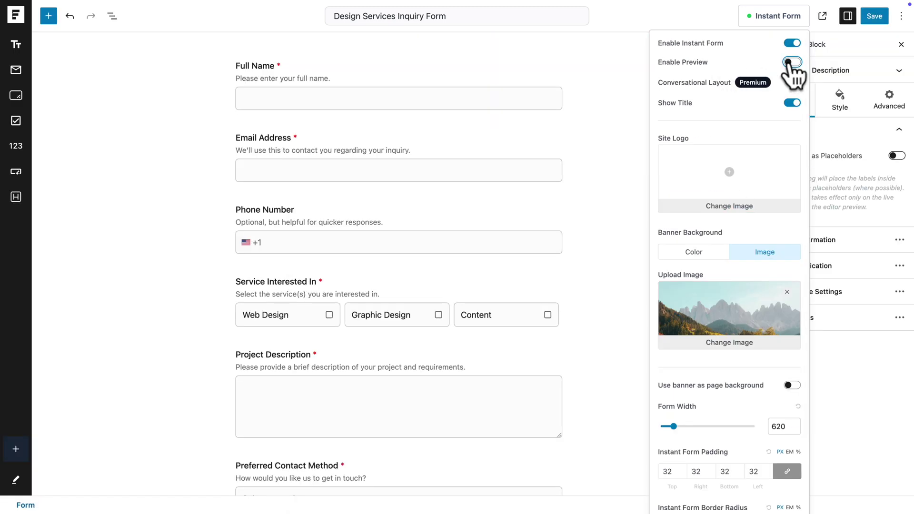
pyautogui.click(874, 18)
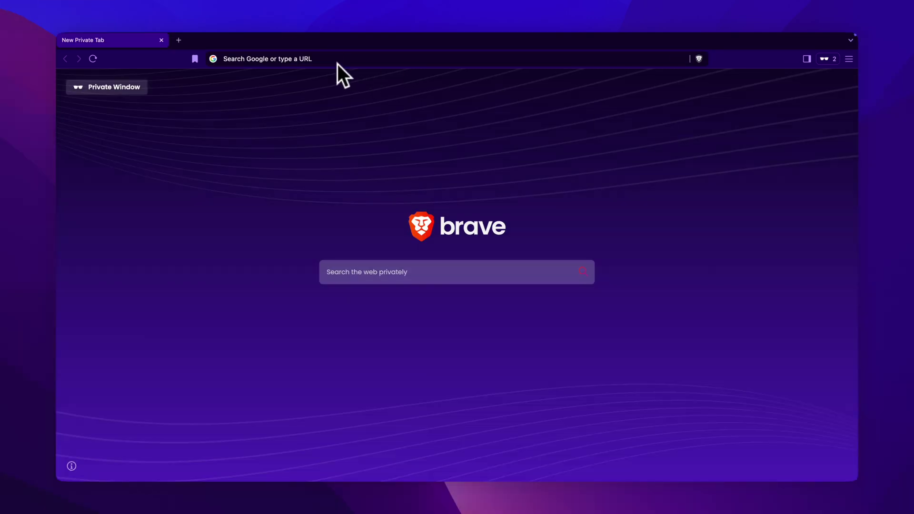
# - Paste the instant form link into the private window's address bar and load the page
pyautogui.click(335, 61)
pyautogui.write('https://starlord-sushant-tyu.zipwp.dev/form/design-services-inquiry-form/')
pyautogui.press('Return')
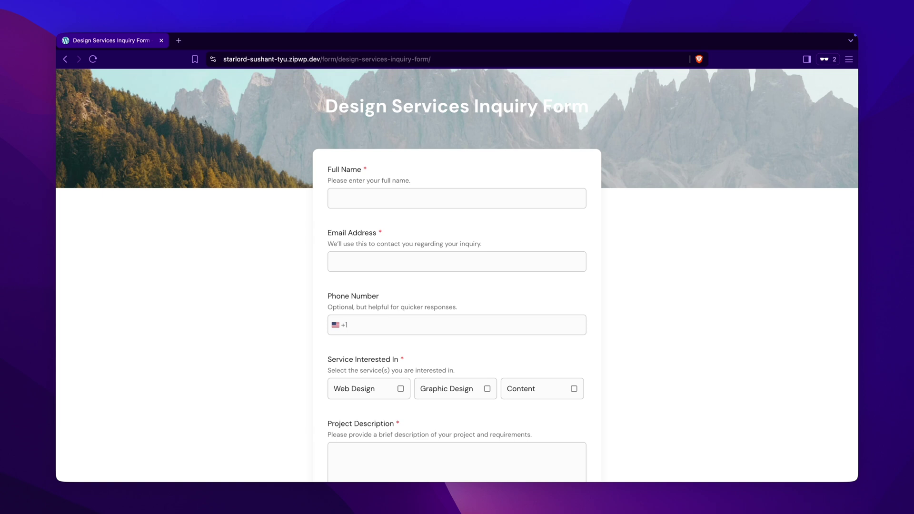
pyautogui.scroll(-4, 458, 275)
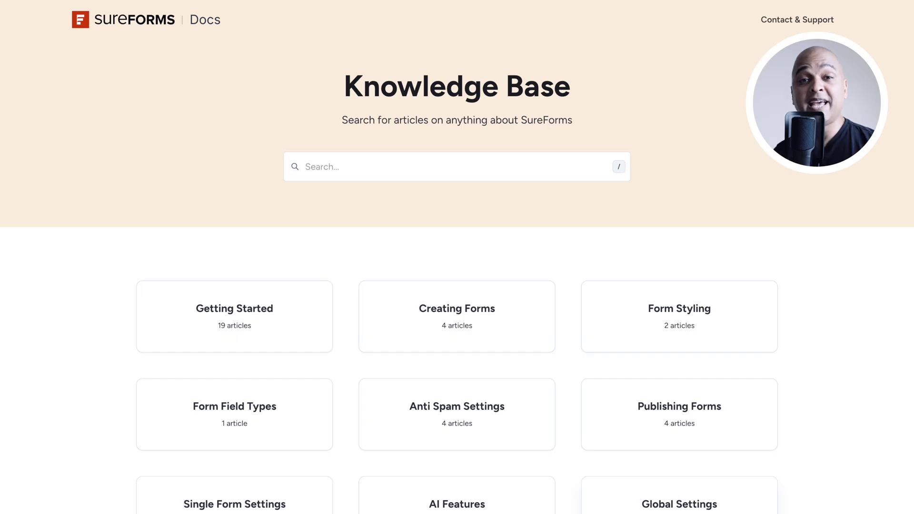
pyautogui.scroll(-1, 457, 257)
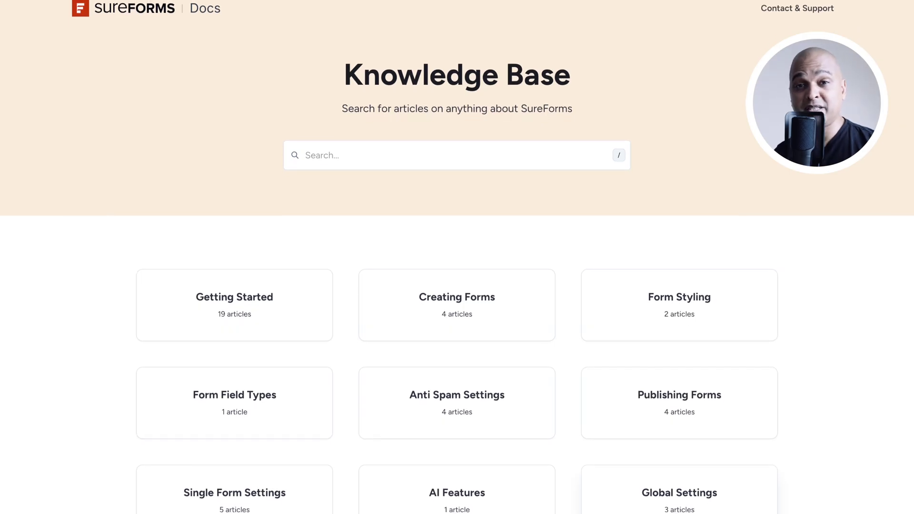